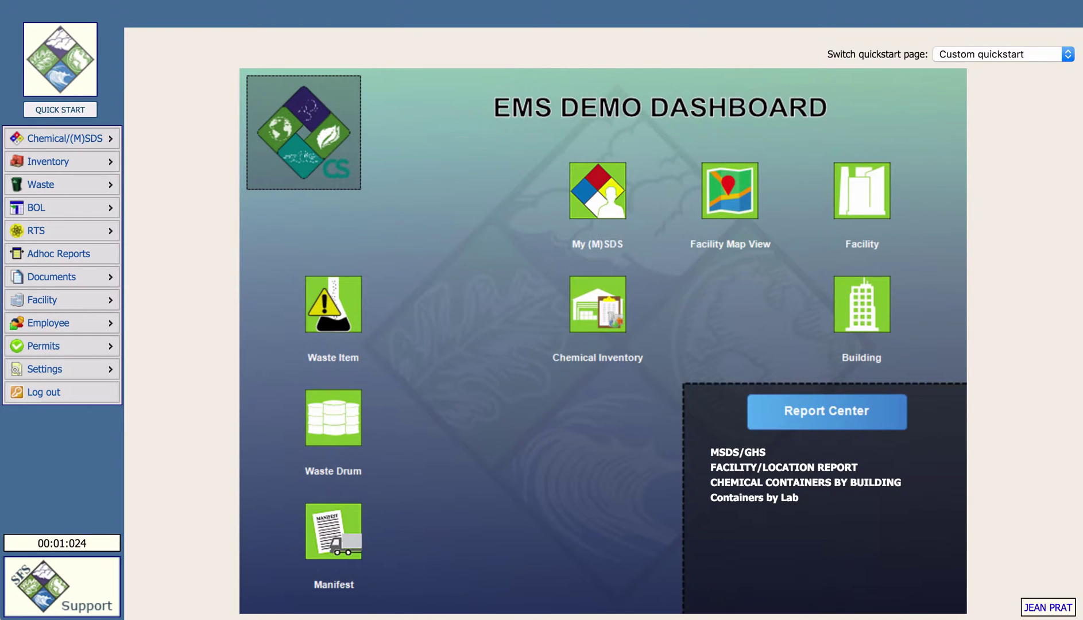
Create a new audit record in the Facility audit module with the description INCIDENT TEMPLATE
{"action": "mouse_move", "coordinate": [80, 302]}
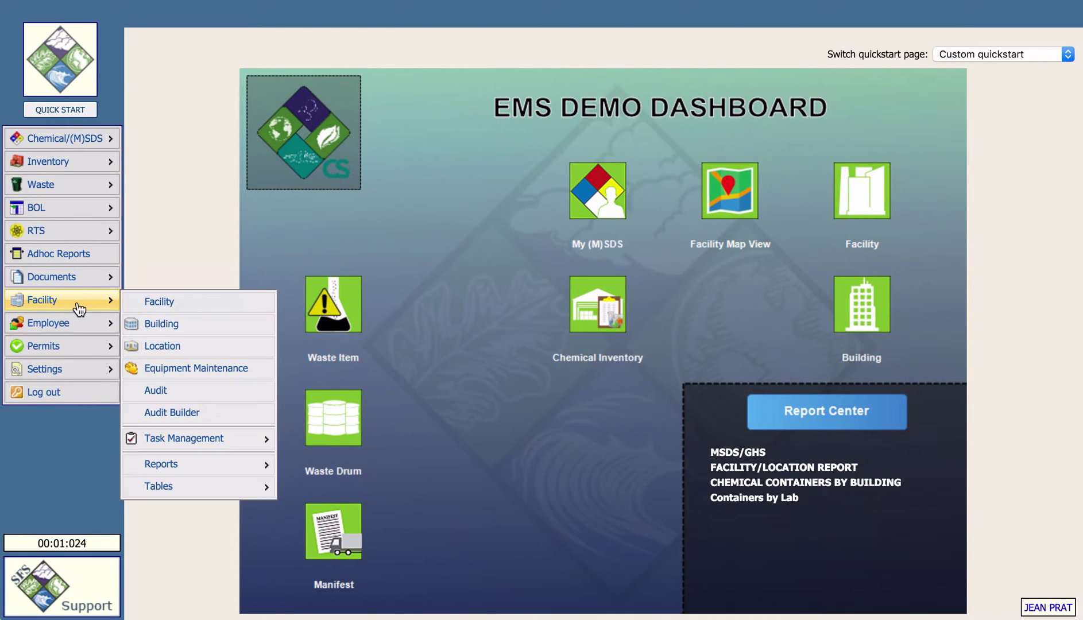
{"action": "left_click", "coordinate": [160, 394]}
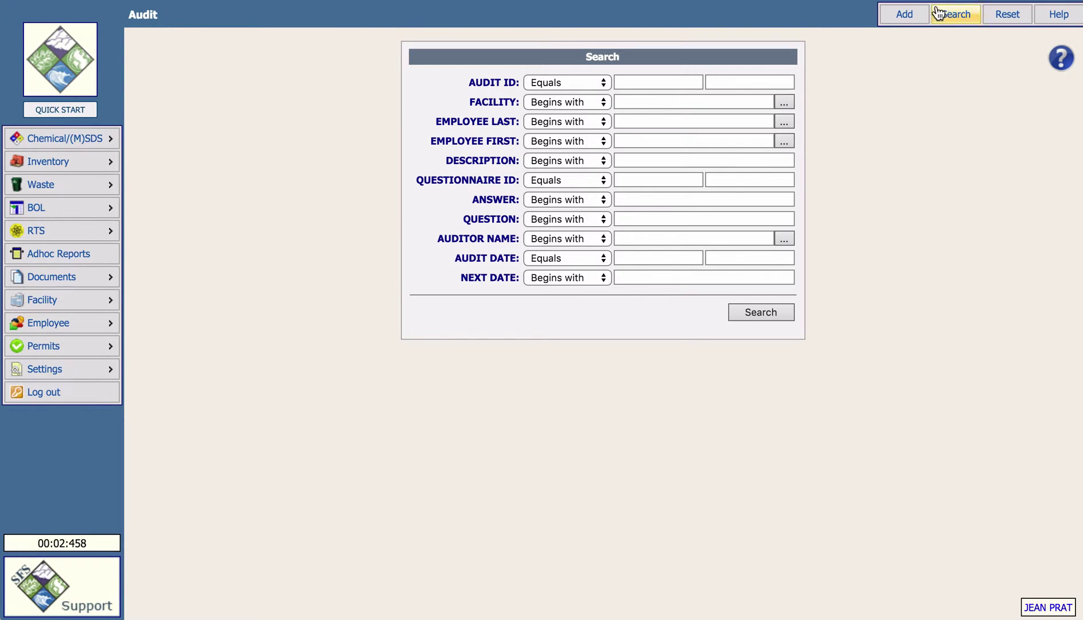
{"action": "left_click", "coordinate": [905, 17]}
{"action": "left_click", "coordinate": [500, 77]}
{"action": "type", "text": "INCIDENT TEMPLATE"}
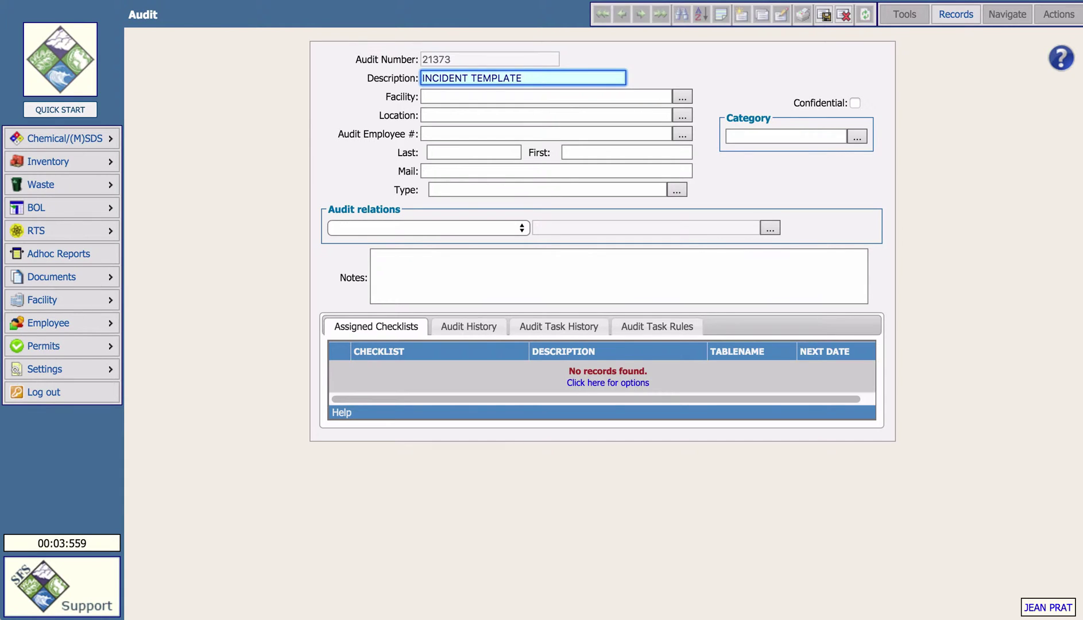
Set the audit's facility to STORAGE FACILITY and its location to STORAGE LOCATION
{"action": "key", "text": "Tab"}
{"action": "type", "text": "STO"}
{"action": "key", "text": "Tab"}
{"action": "key", "text": "Tab"}
{"action": "type", "text": "ST"}
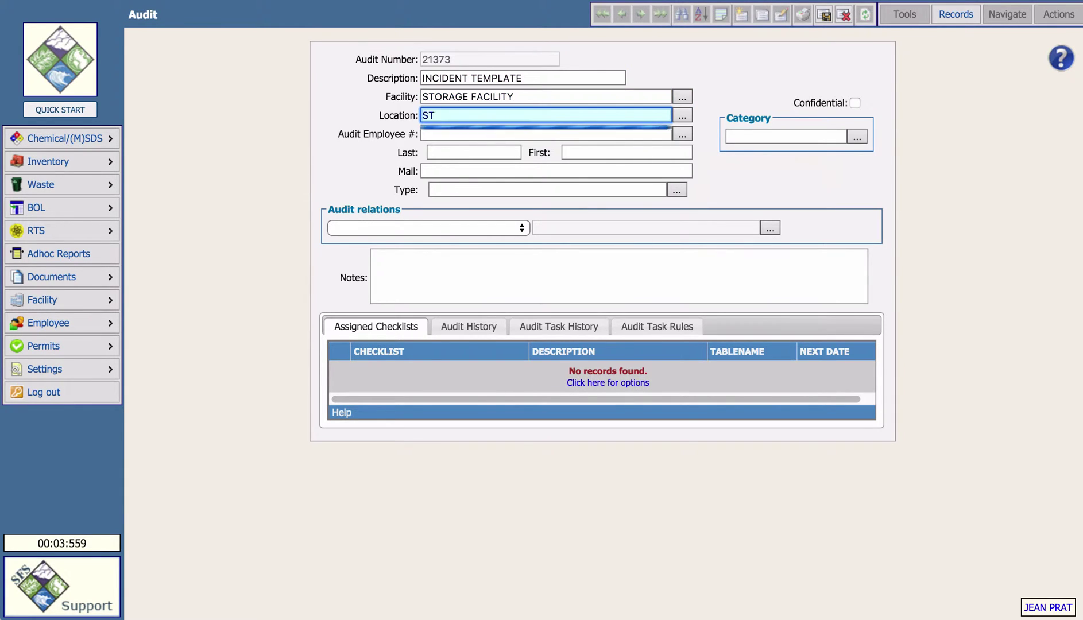
{"action": "key", "text": "Down"}
{"action": "key", "text": "Down"}
{"action": "key", "text": "Return"}
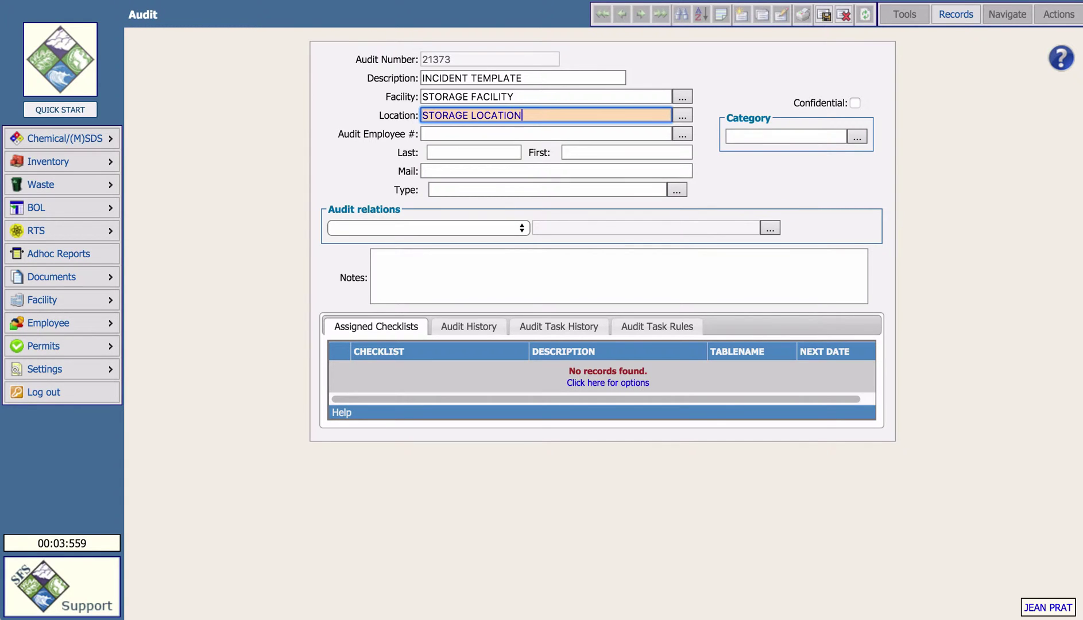
Assign the audit employee by entering the employee's ID number
{"action": "key", "text": "Tab"}
{"action": "key", "text": "Tab"}
{"action": "type", "text": "2014"}
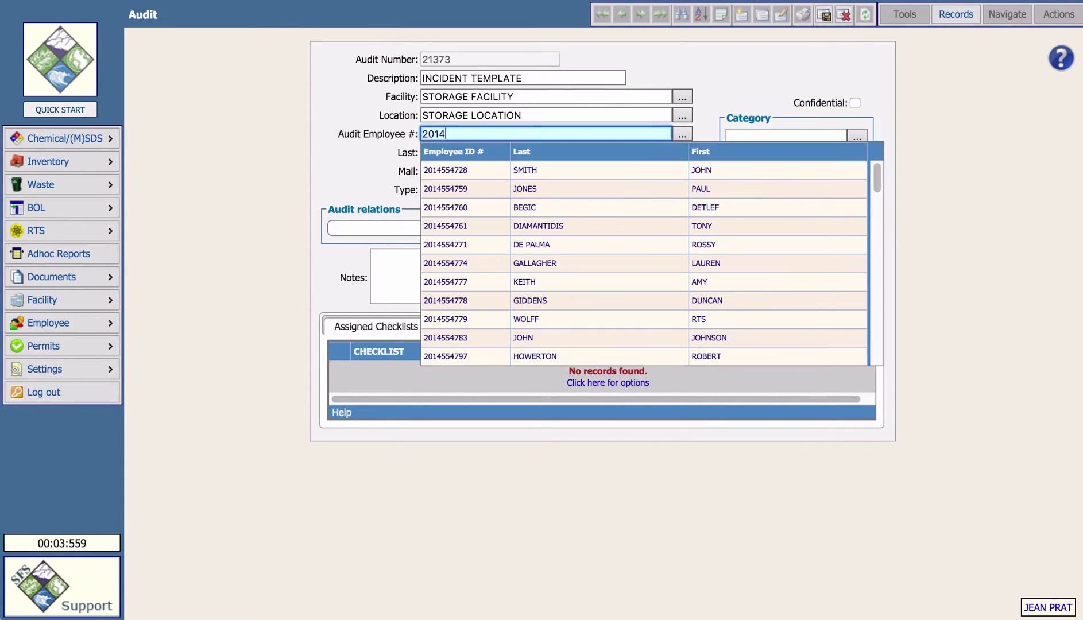
{"action": "type", "text": "555256"}
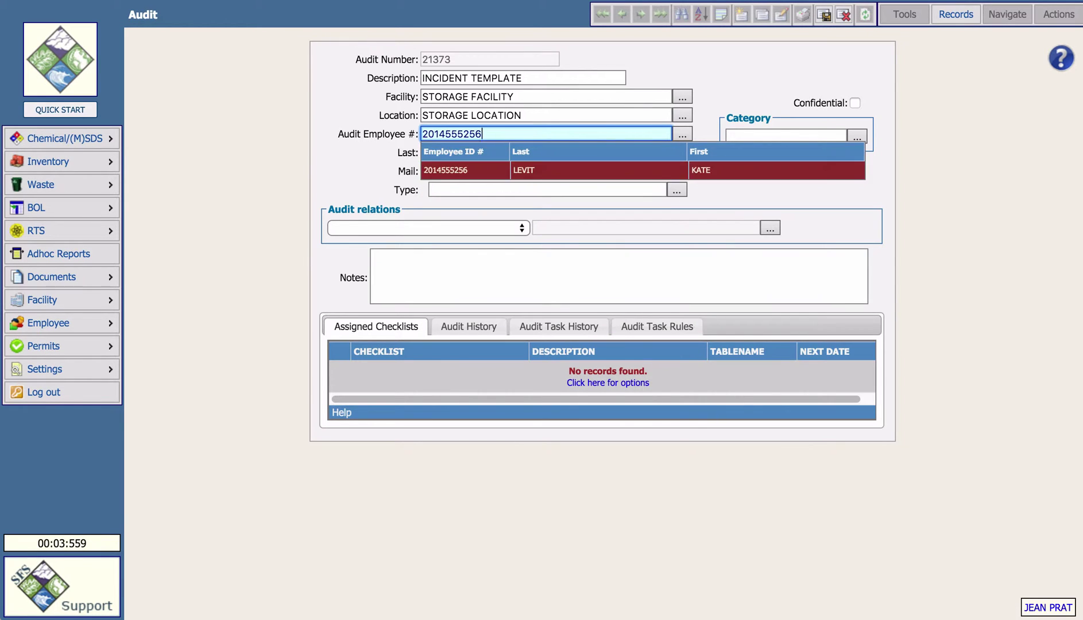
{"action": "key", "text": "Return"}
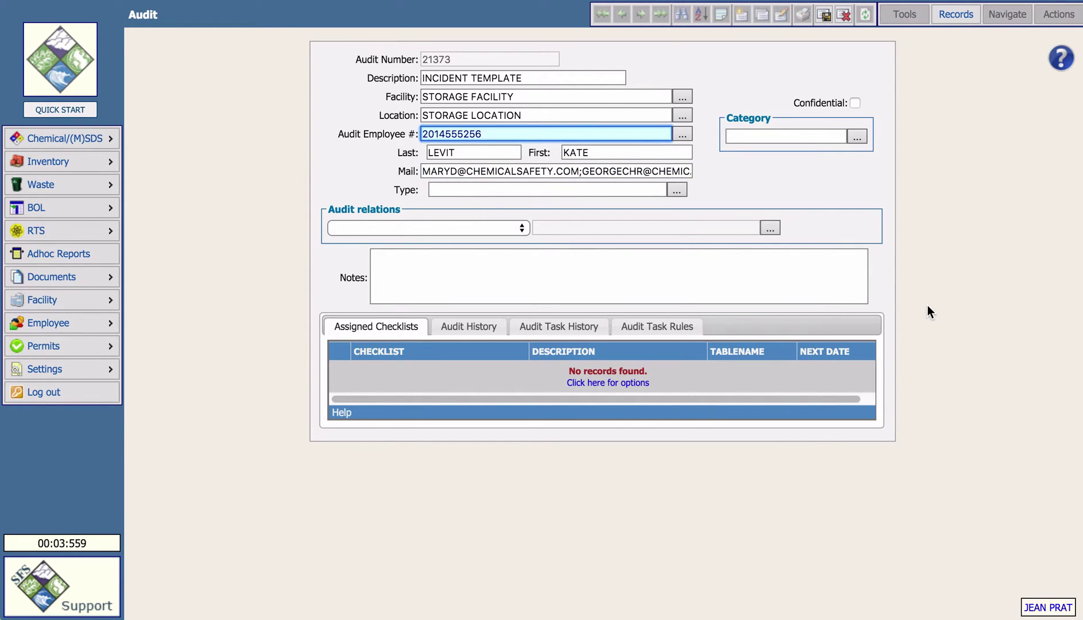
Assign the GAS LEAK checklist to the audit, including its existing task rules, and save it
{"action": "right_click", "coordinate": [689, 373]}
{"action": "left_click", "coordinate": [696, 377]}
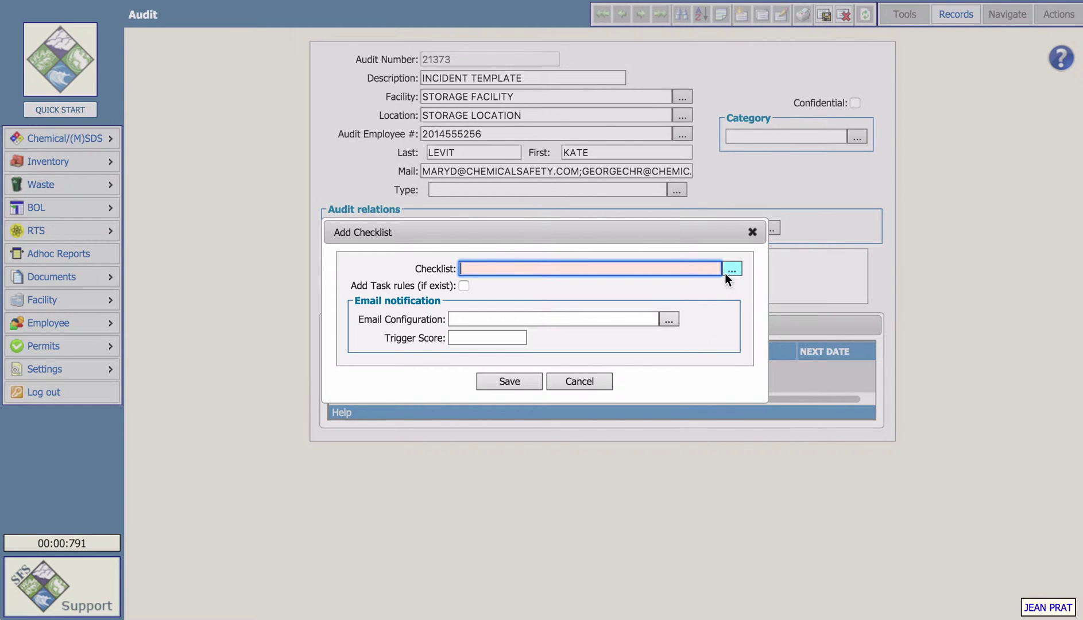
{"action": "left_click", "coordinate": [728, 271]}
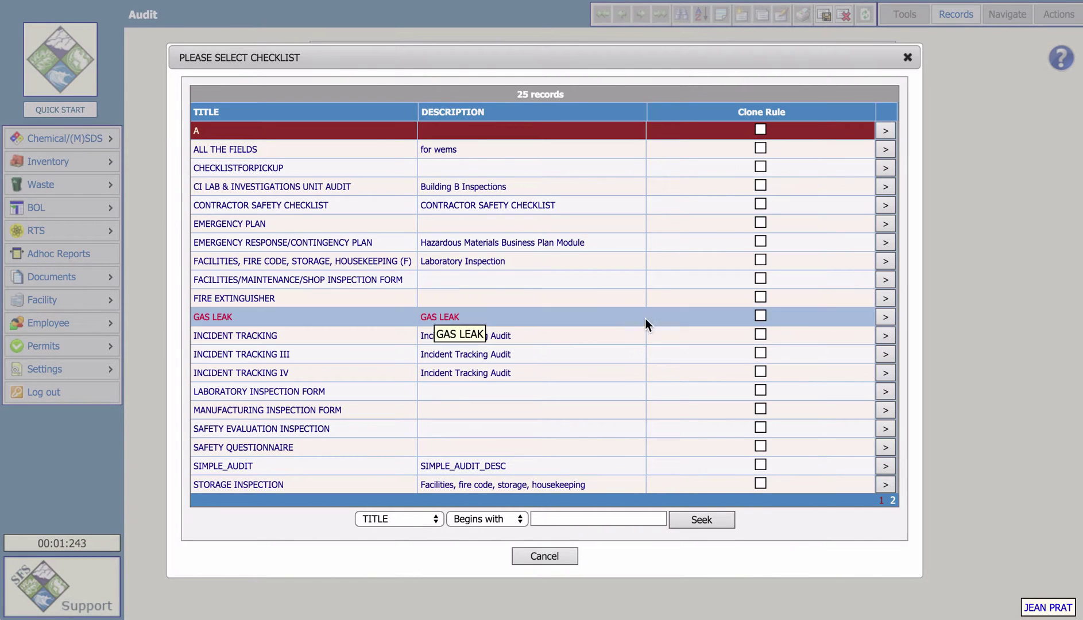
{"action": "left_click", "coordinate": [885, 319]}
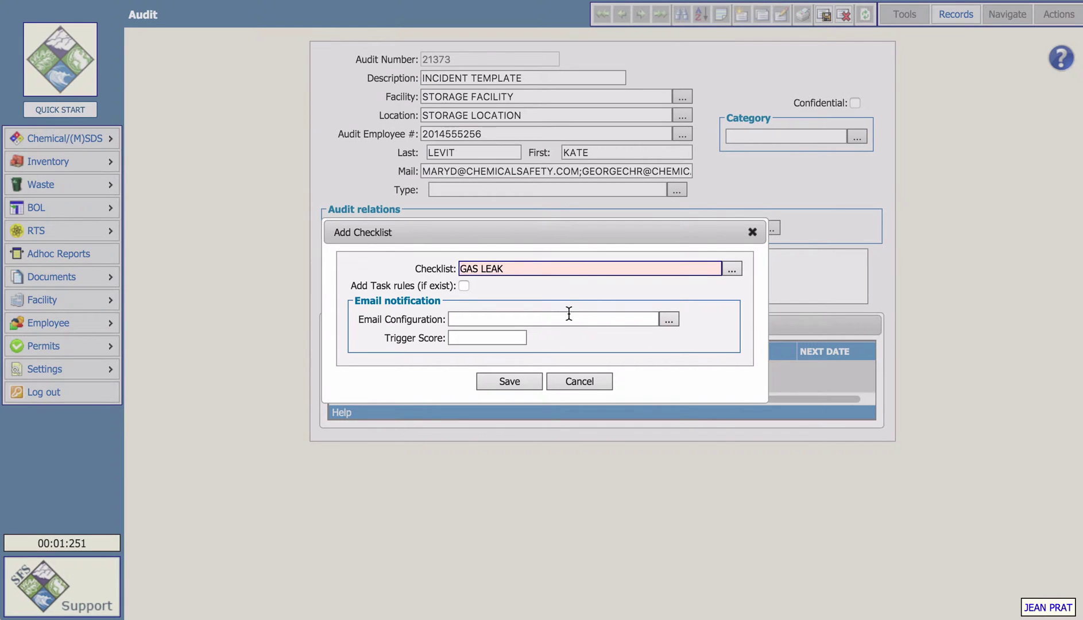
{"action": "left_click", "coordinate": [464, 285]}
{"action": "left_click", "coordinate": [521, 376]}
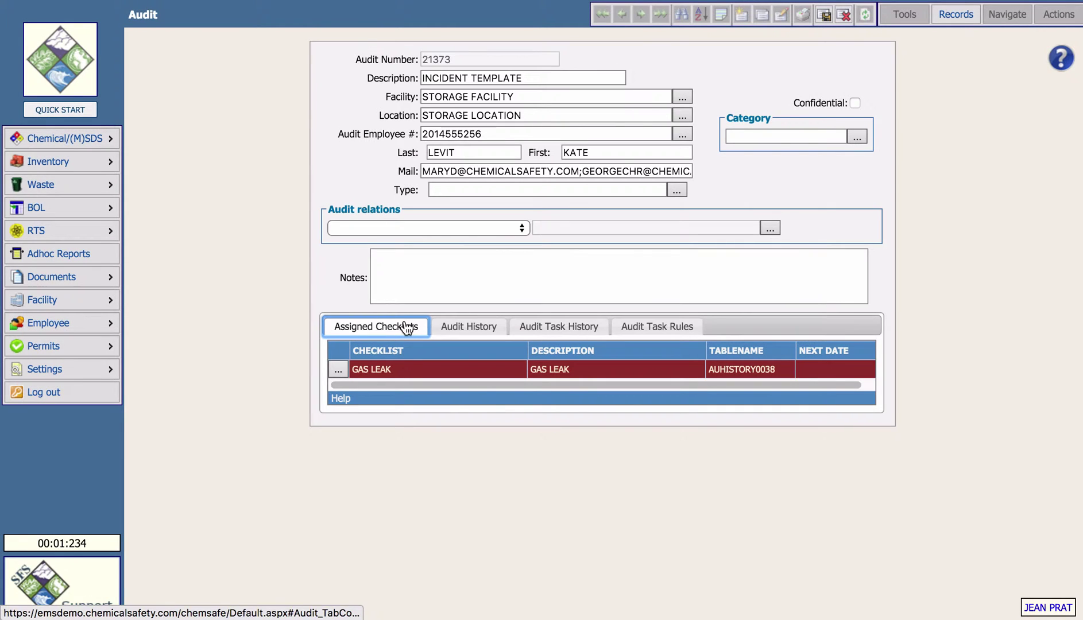
Add an audit task rule for the GAS LEAK checklist on the field IS THE GAS VALVE BROKEN
{"action": "left_click", "coordinate": [654, 326]}
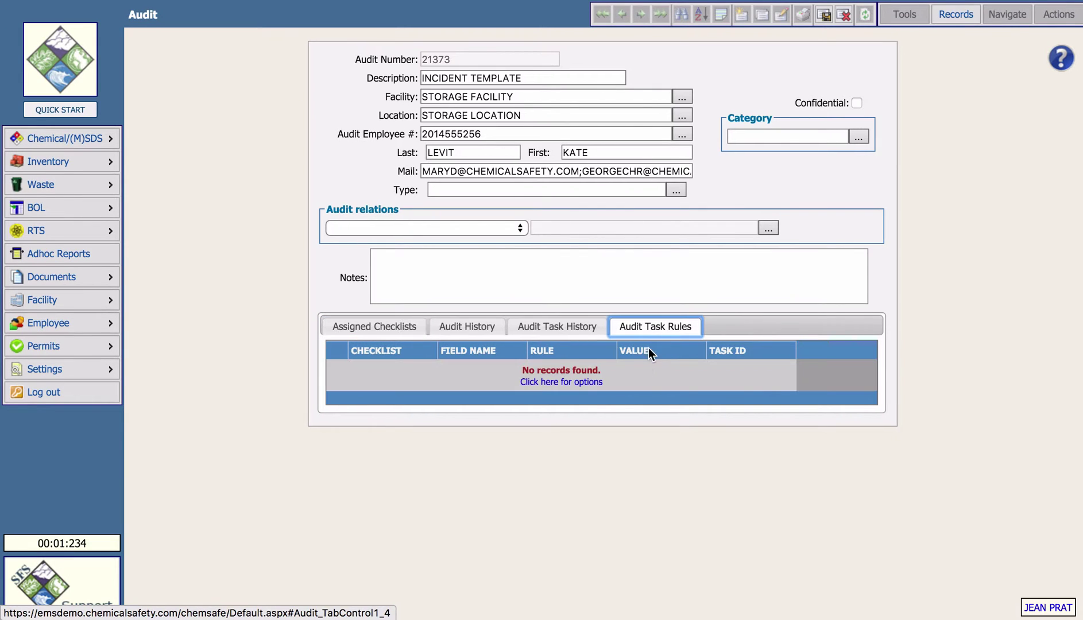
{"action": "right_click", "coordinate": [646, 372]}
{"action": "left_click", "coordinate": [673, 407]}
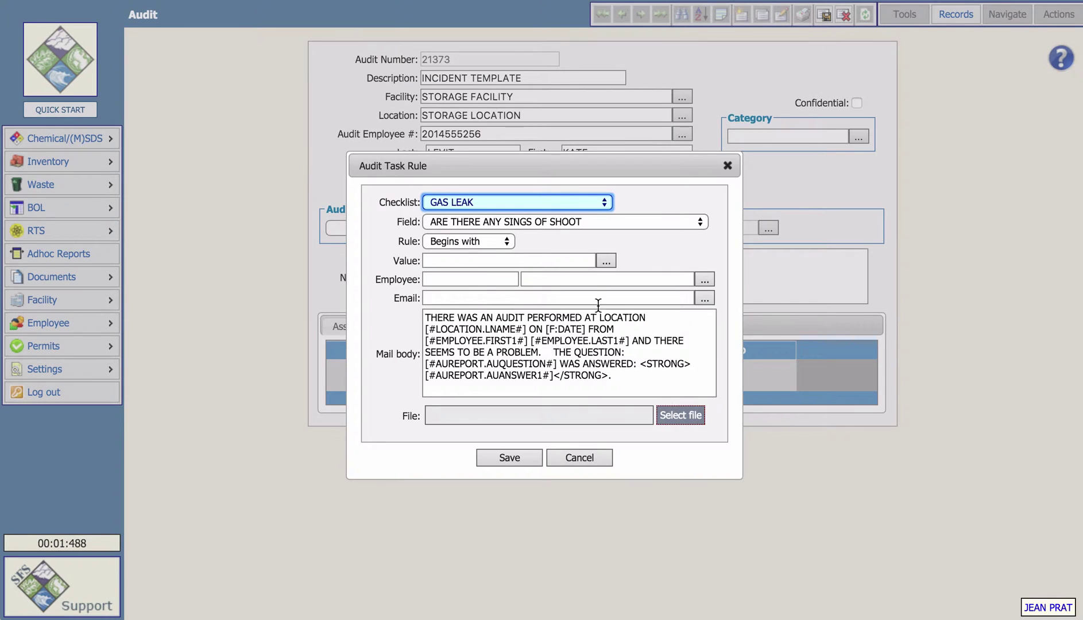
{"action": "left_click", "coordinate": [599, 221]}
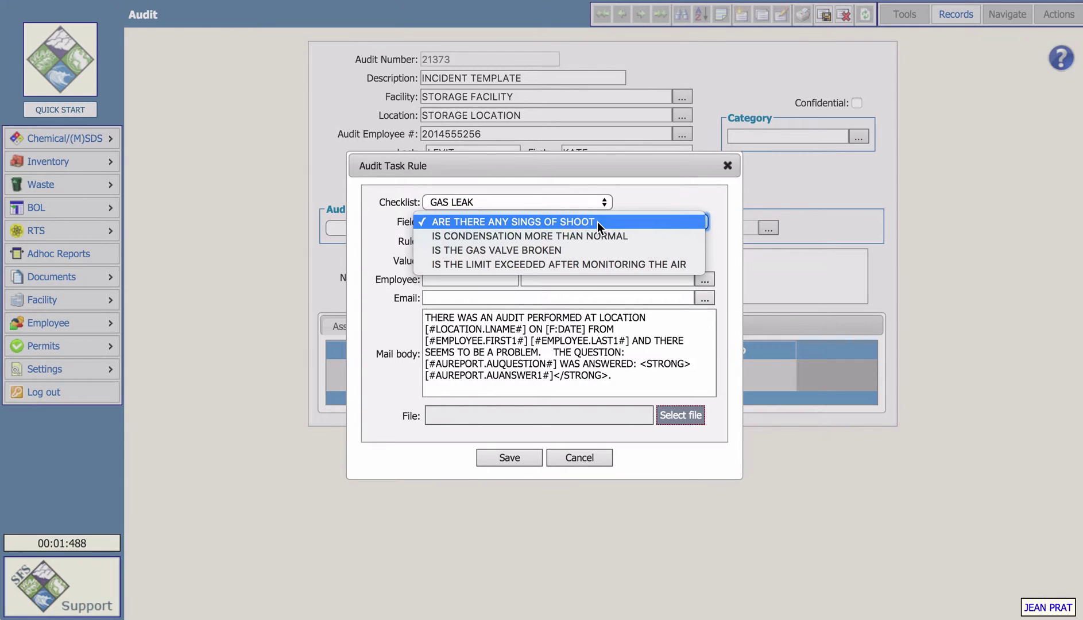
{"action": "left_click", "coordinate": [589, 251]}
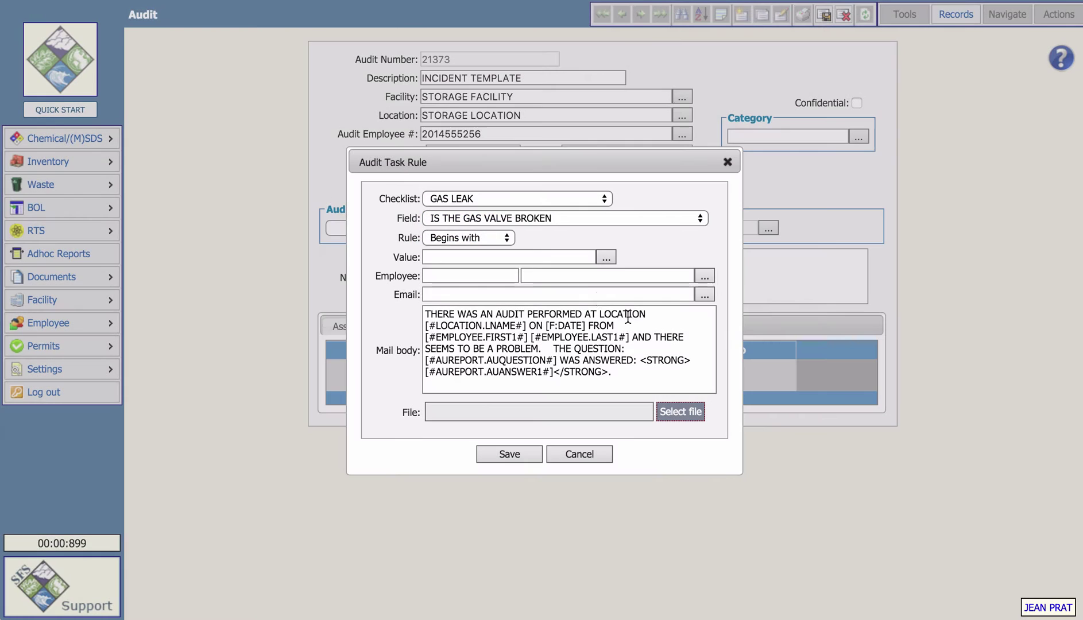
Set the rule condition to Equals YES and choose the employee responsible for the task
{"action": "left_click", "coordinate": [487, 236]}
{"action": "left_click", "coordinate": [489, 262]}
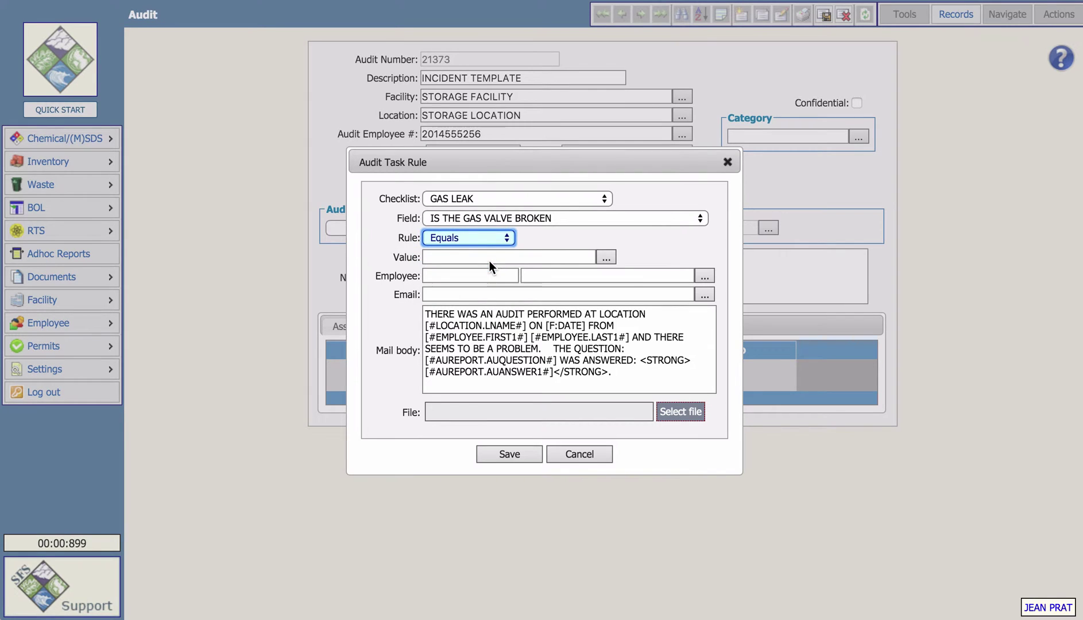
{"action": "left_click", "coordinate": [606, 256]}
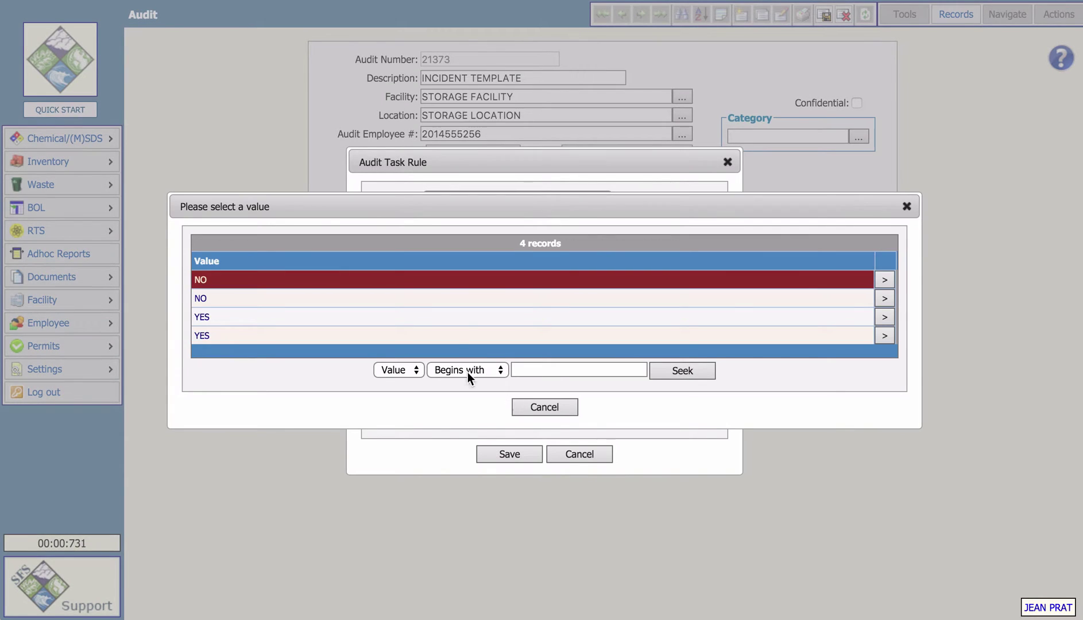
{"action": "left_click", "coordinate": [885, 317]}
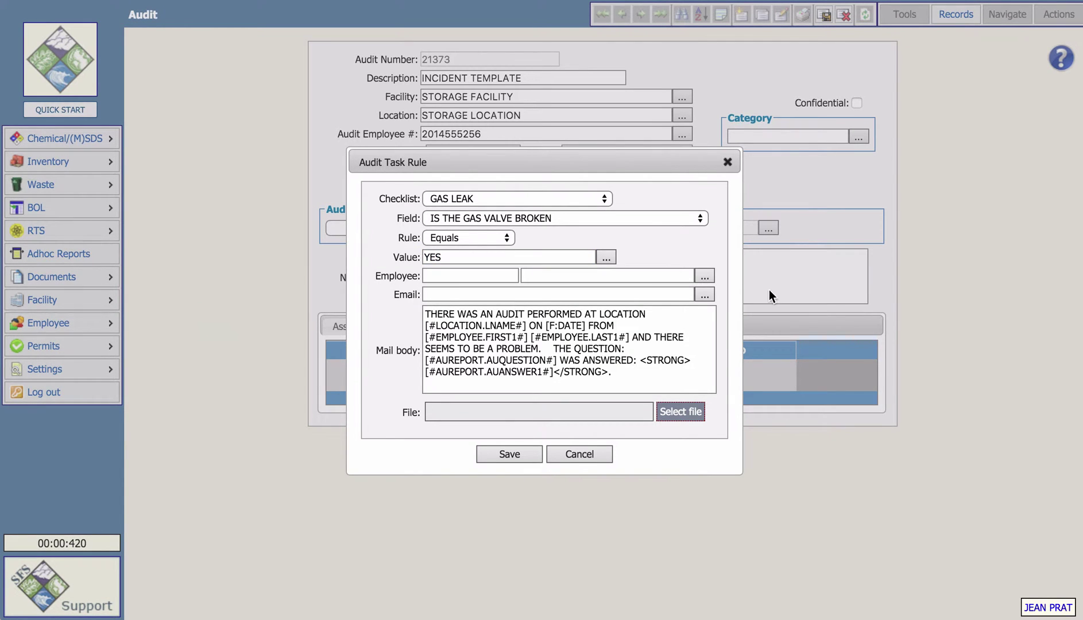
{"action": "left_click", "coordinate": [704, 276]}
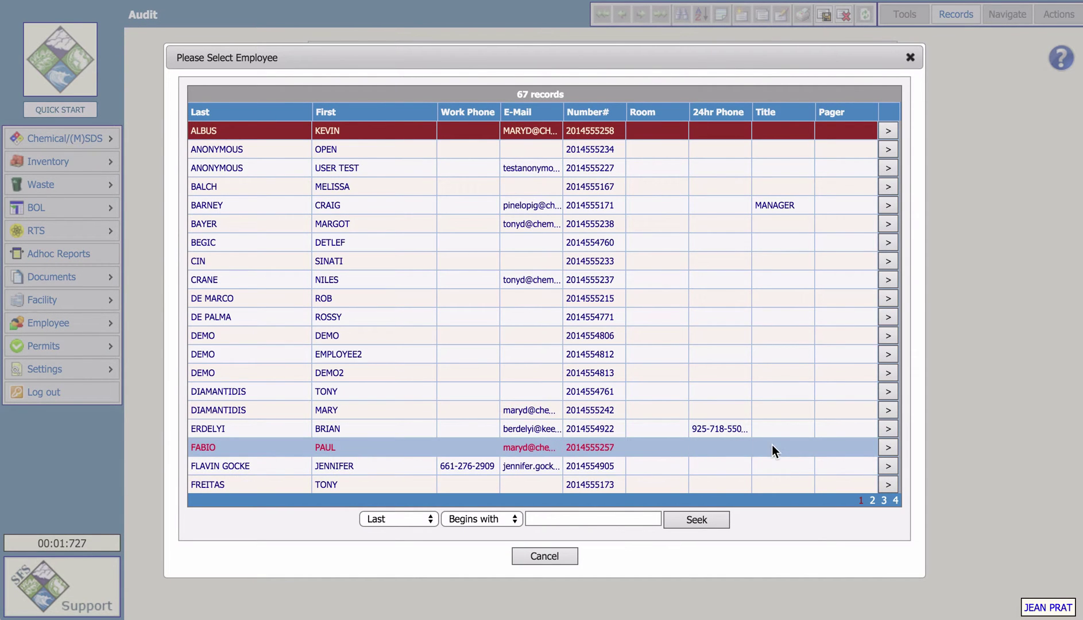
{"action": "left_click", "coordinate": [887, 448]}
Replace the default mail body with "REPAIR THE GAS VALVE IMMEDIATELY IN LOCATION [LOCATION.LNAME#]."
{"action": "left_click", "coordinate": [647, 379]}
{"action": "left_click_drag", "start_coordinate": [622, 363], "coordinate": [401, 281]}
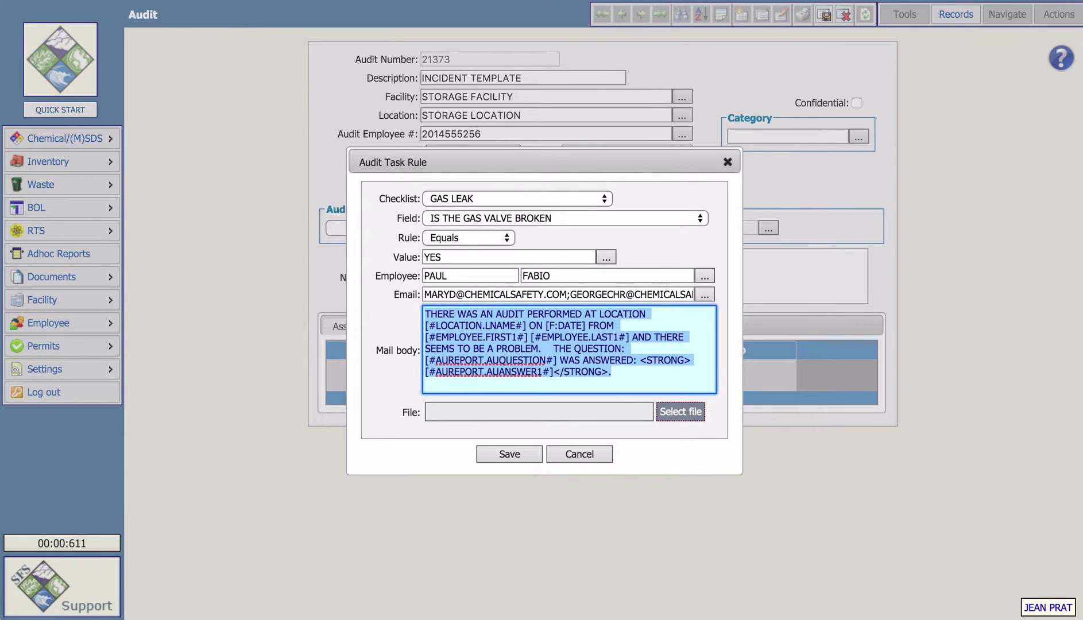
{"action": "type", "text": "REPAIR THE GAS VALVE IMMEDIATELY IN LOCATION [LOCATION.LNAME#]."}
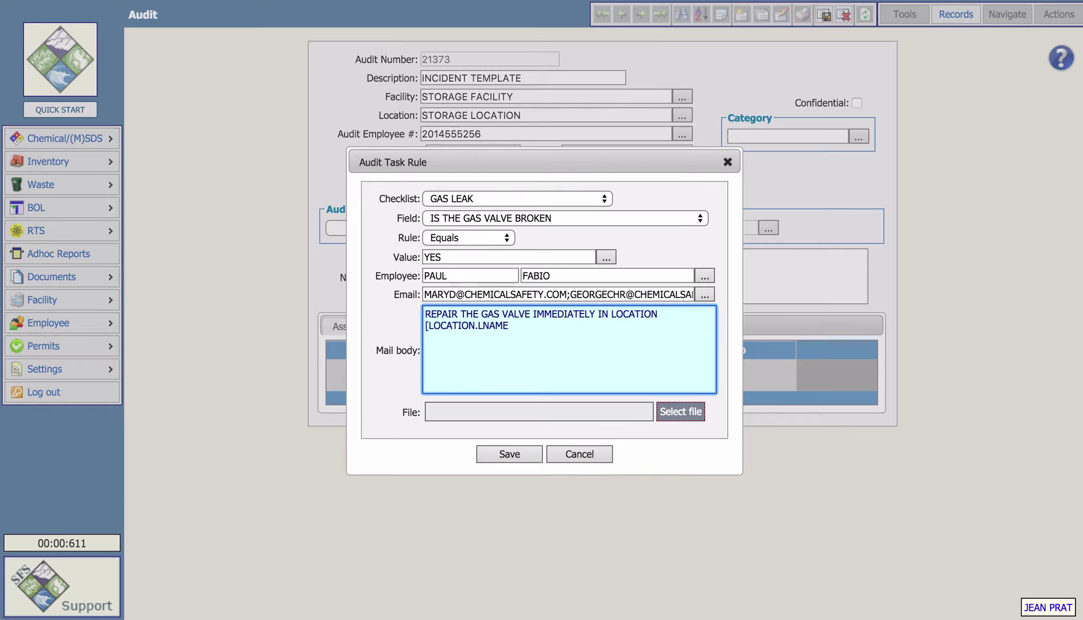
{"action": "key", "text": "Return"}
Add "THERE WAS AN AUDIT PERFORMED ON [F:DATE] FROM [#EMPLOYEE.FIRST1#] [#EMPLOYEE.LAST1#] AND THERE SEEMS TO BE A PROBLEM." to the mail body
{"action": "type", "text": "THERE WAS AN AUDIT PERFORMED ON [F:DATE] FROM [#EMPLOYEE.FIRST1#]"}
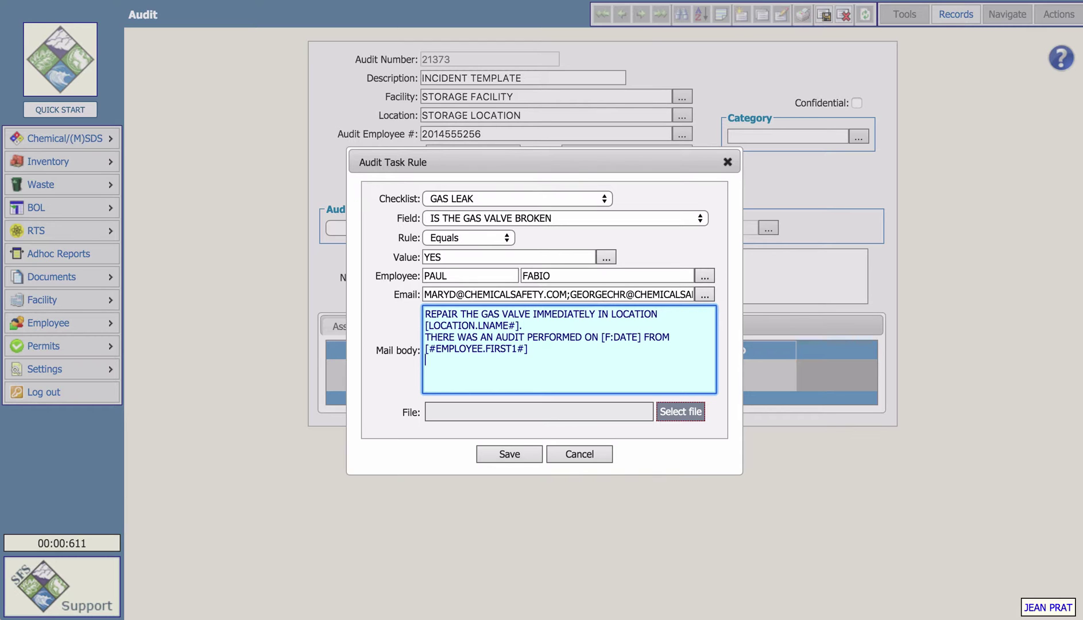
{"action": "key", "text": "Return"}
{"action": "type", "text": "[#EMPLOYEE.LAST1#] AND THERE SEEMS TO BE A PROBLEM."}
{"action": "key", "text": "Return"}
{"action": "key", "text": "Return"}
End the mail body with "THE QUESTION: [AUREPORT.AUQUESTION#] WAS ANSWERED: <STRONG>[#AUREPORT.AUANSWER1#]</STRONG>." and save the task rule
{"action": "type", "text": "THE QUESTION: [AURE"}
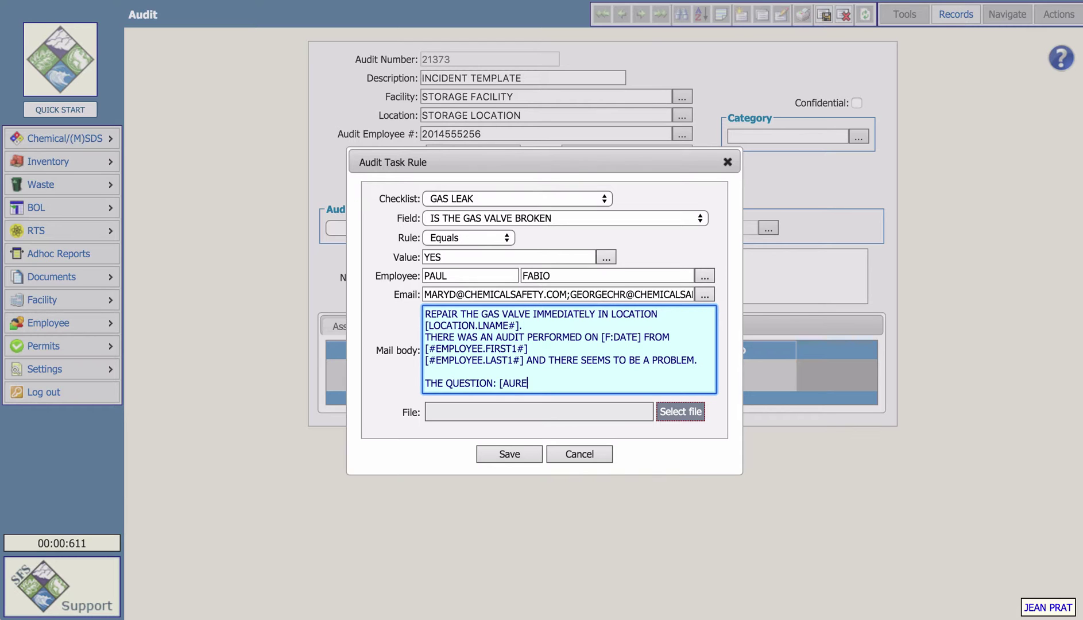
{"action": "type", "text": "PORT.AUQUESTION#] WAS ANSWERED:"}
{"action": "key", "text": "Return"}
{"action": "type", "text": "<STRONG>[#AUREPORT.AUANSWER#1"}
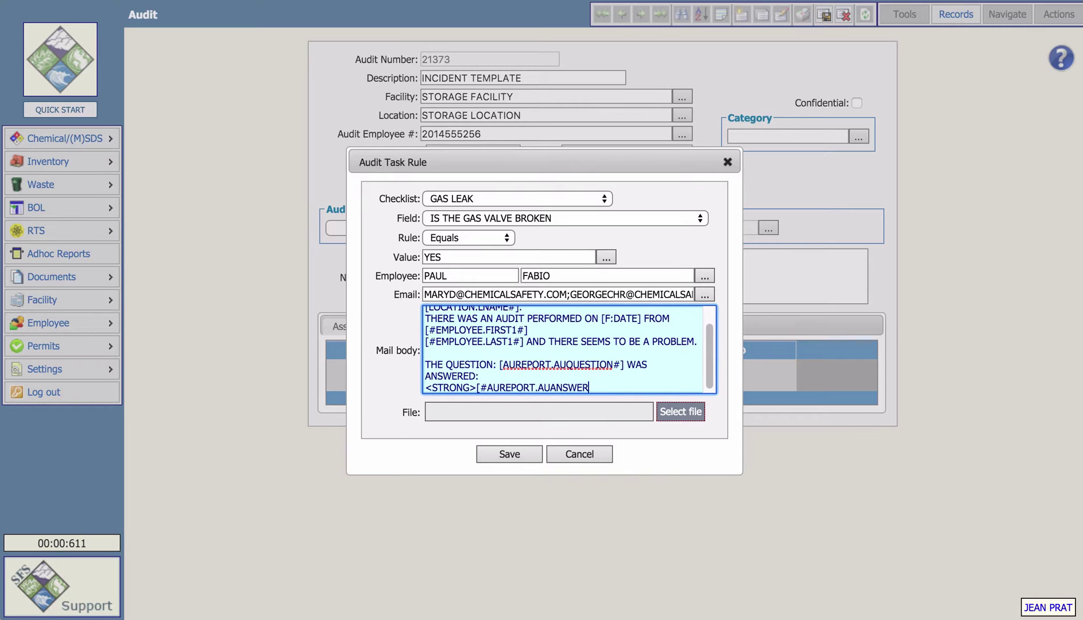
{"action": "type", "text": "]</STRONG>."}
{"action": "key", "text": "BackSpace"}
{"action": "key", "text": "BackSpace"}
{"action": "type", "text": "1#"}
{"action": "left_click", "coordinate": [511, 450]}
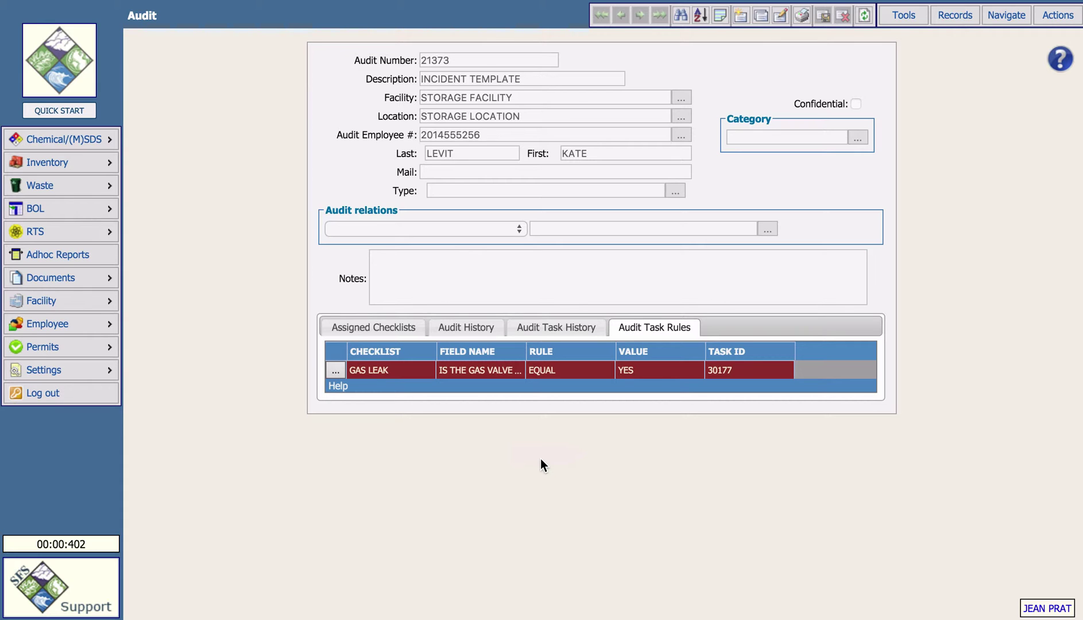
Create a new checklist in the Audit Builder with the title EXAMPLE QUESTIONNAIRE
{"action": "mouse_move", "coordinate": [88, 308]}
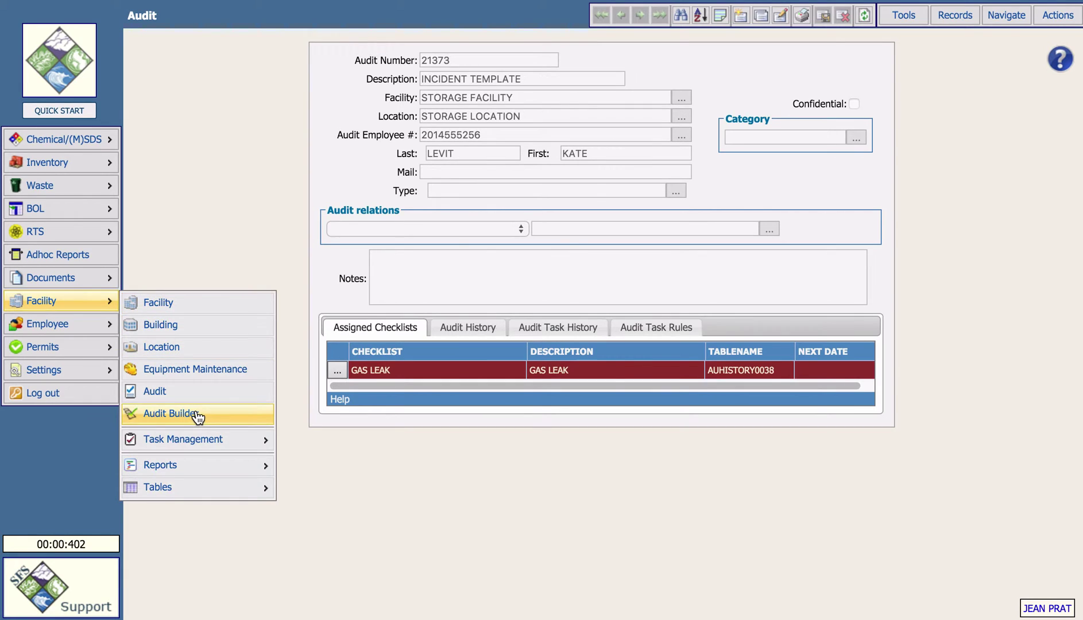
{"action": "left_click", "coordinate": [197, 414]}
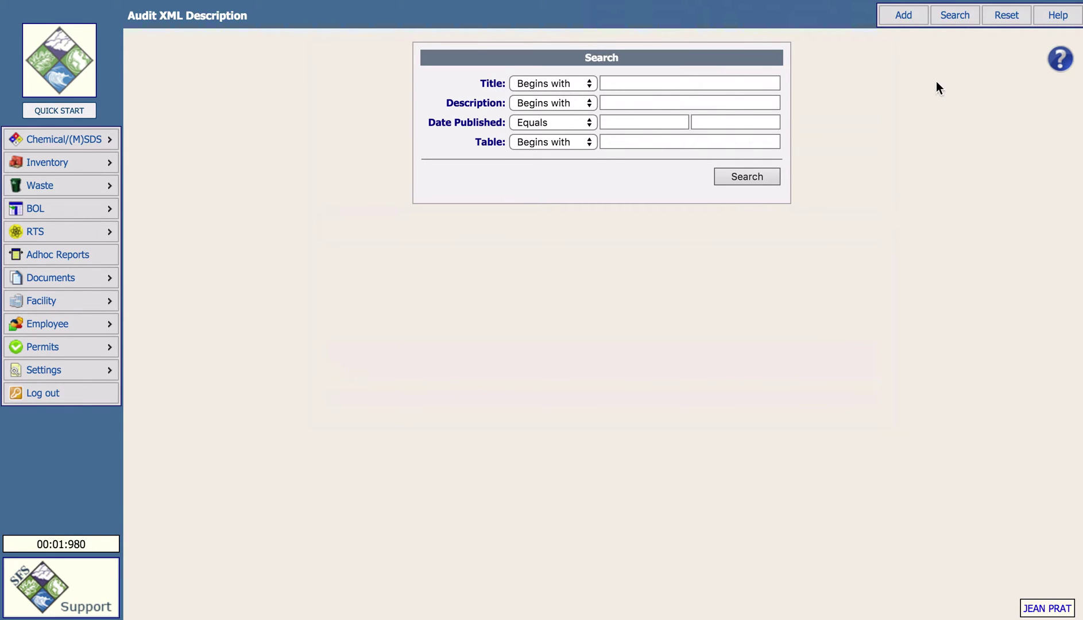
{"action": "left_click", "coordinate": [921, 21]}
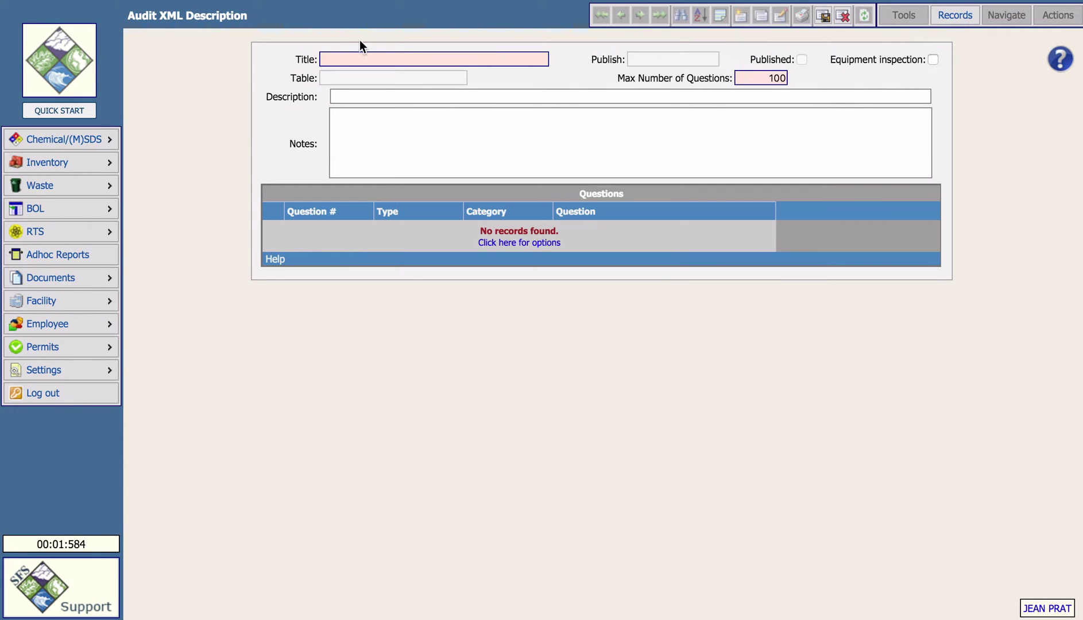
{"action": "left_click", "coordinate": [362, 58]}
{"action": "type", "text": "EXAMPLE Q"}
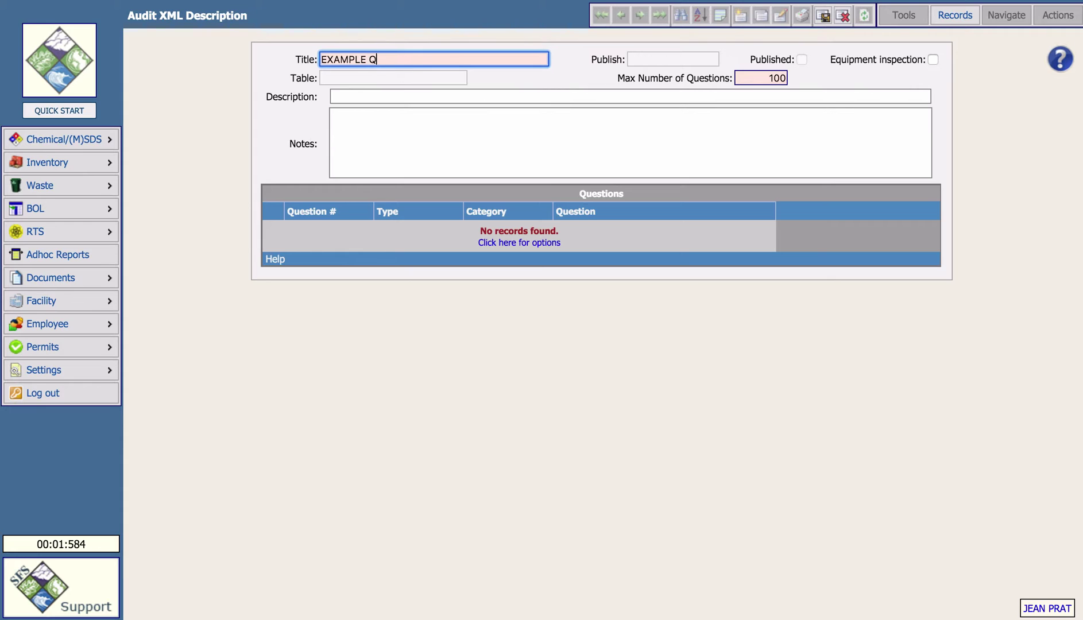
{"action": "type", "text": "UESTIONNAIRE"}
Add a YES / NO question reading "IS THERE A GAS LEAK?" to the questionnaire, and discard the unsaved questionnaire record
{"action": "right_click", "coordinate": [590, 238]}
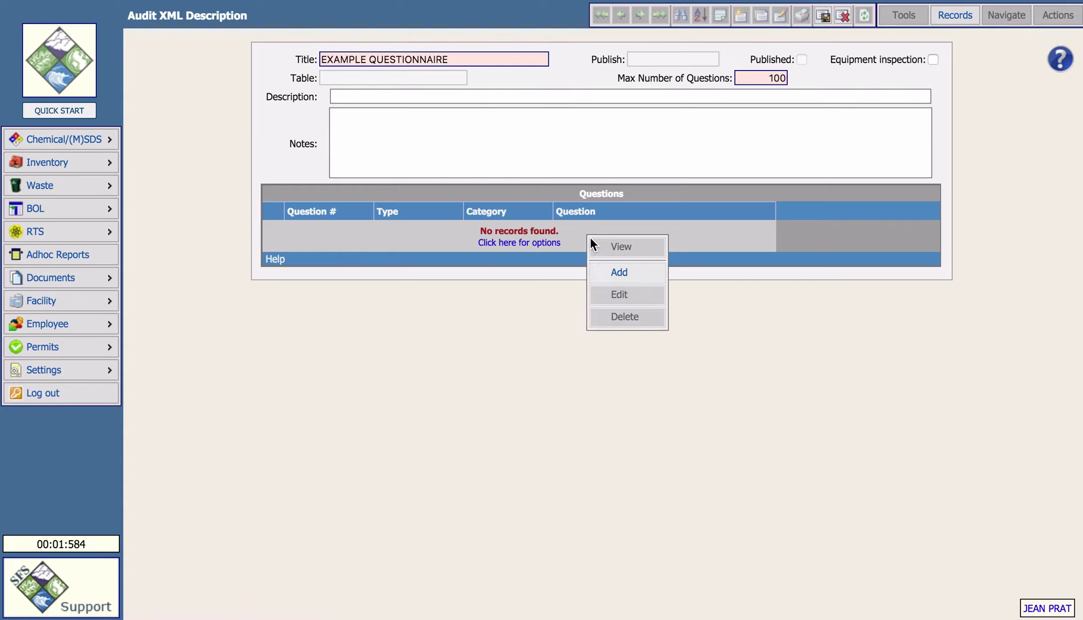
{"action": "left_click", "coordinate": [613, 275]}
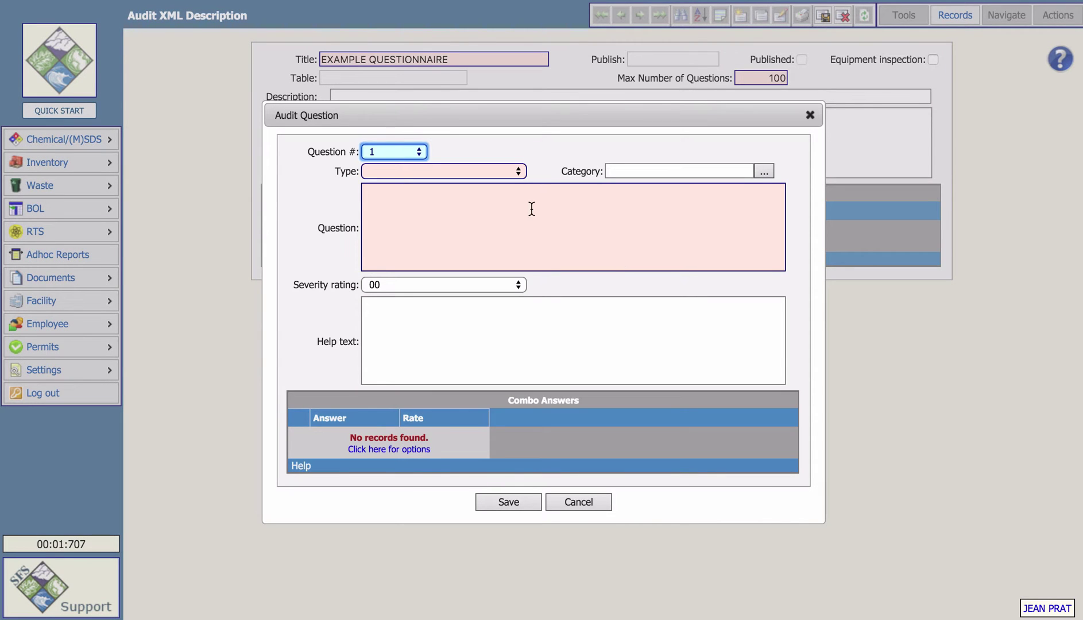
{"action": "left_click", "coordinate": [478, 174]}
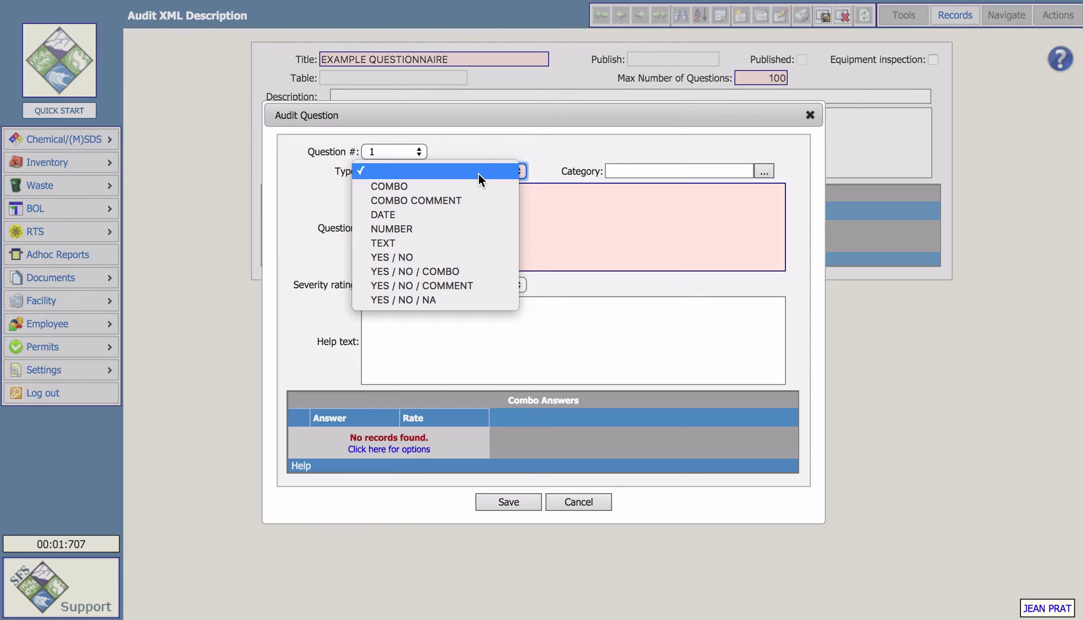
{"action": "left_click", "coordinate": [460, 255]}
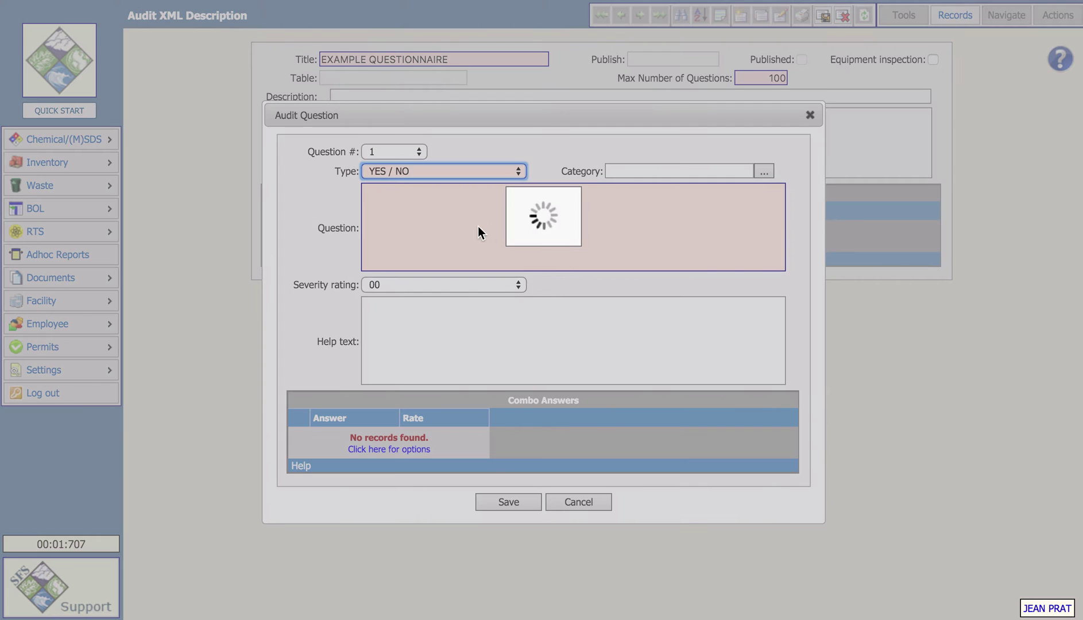
{"action": "left_click", "coordinate": [478, 226]}
{"action": "type", "text": "IS THERE A"}
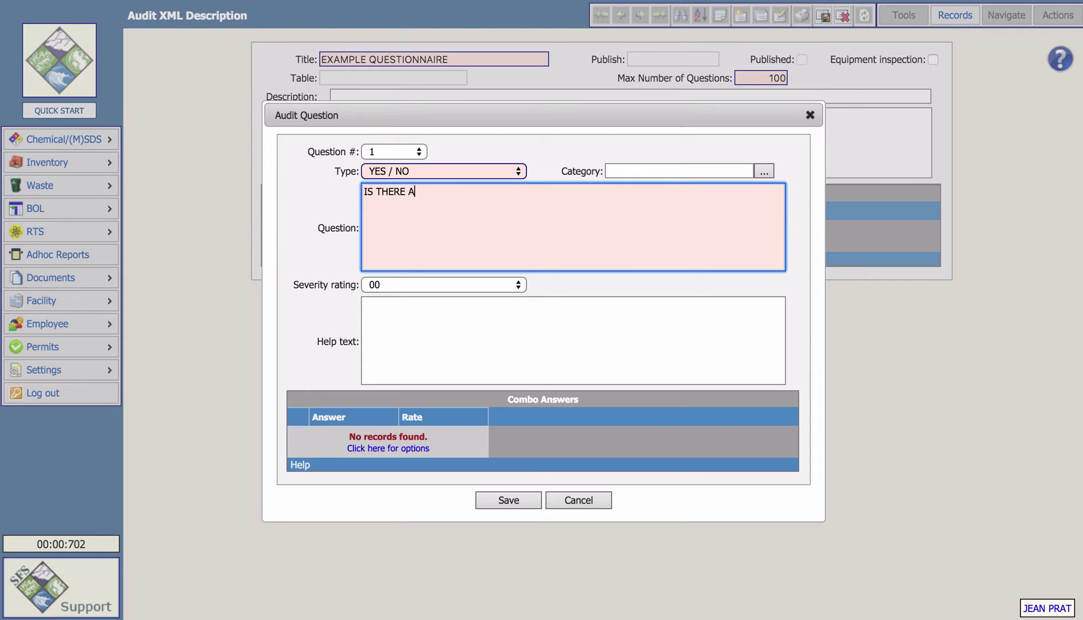
{"action": "type", "text": " GAS LEAK?"}
{"action": "left_click", "coordinate": [516, 504]}
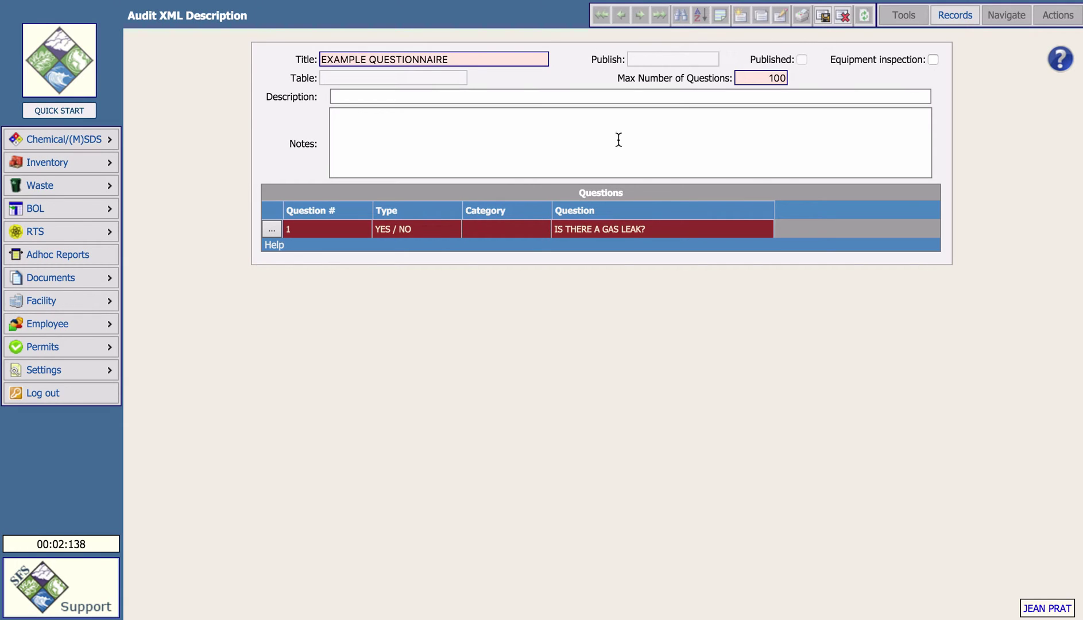
{"action": "left_click", "coordinate": [843, 15]}
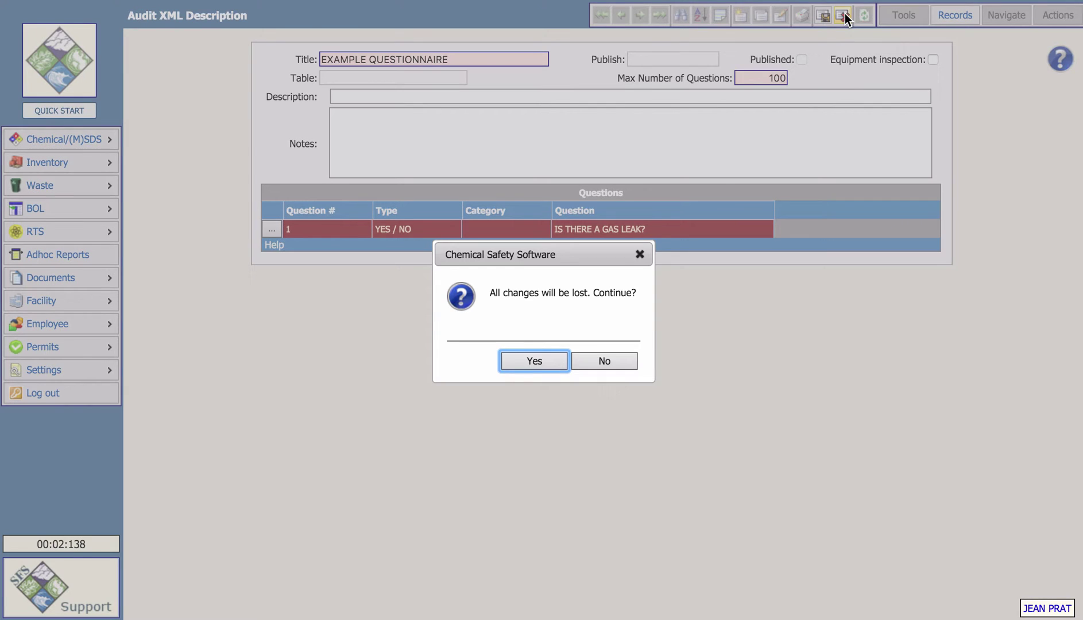
{"action": "left_click", "coordinate": [535, 360]}
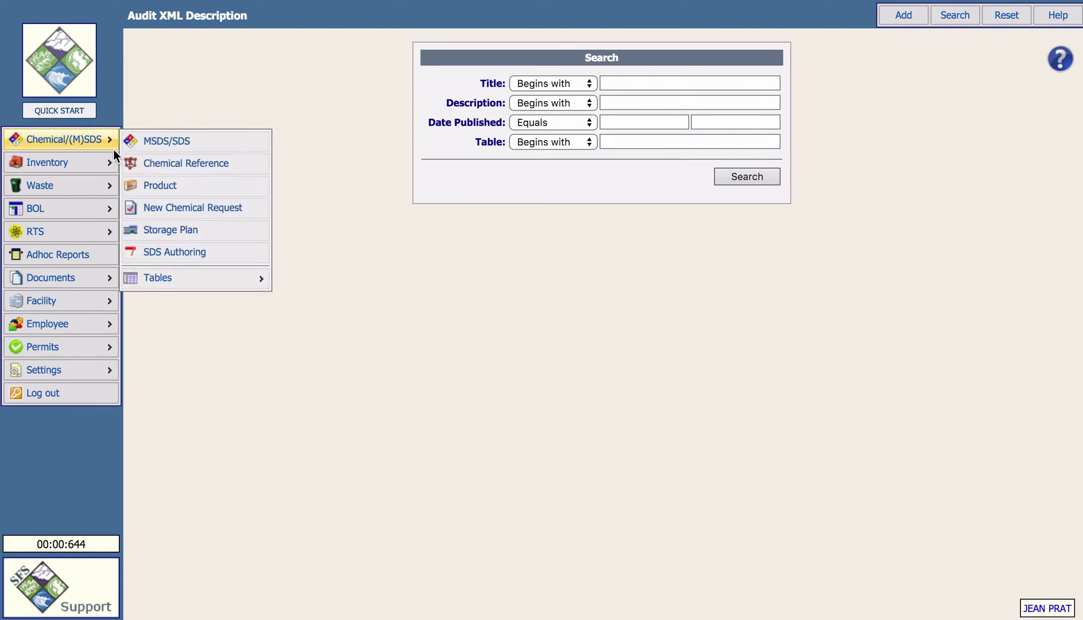
Create and save a new incident category described as GAS LEAK for the STORAGE FACILITY
{"action": "mouse_move", "coordinate": [75, 325]}
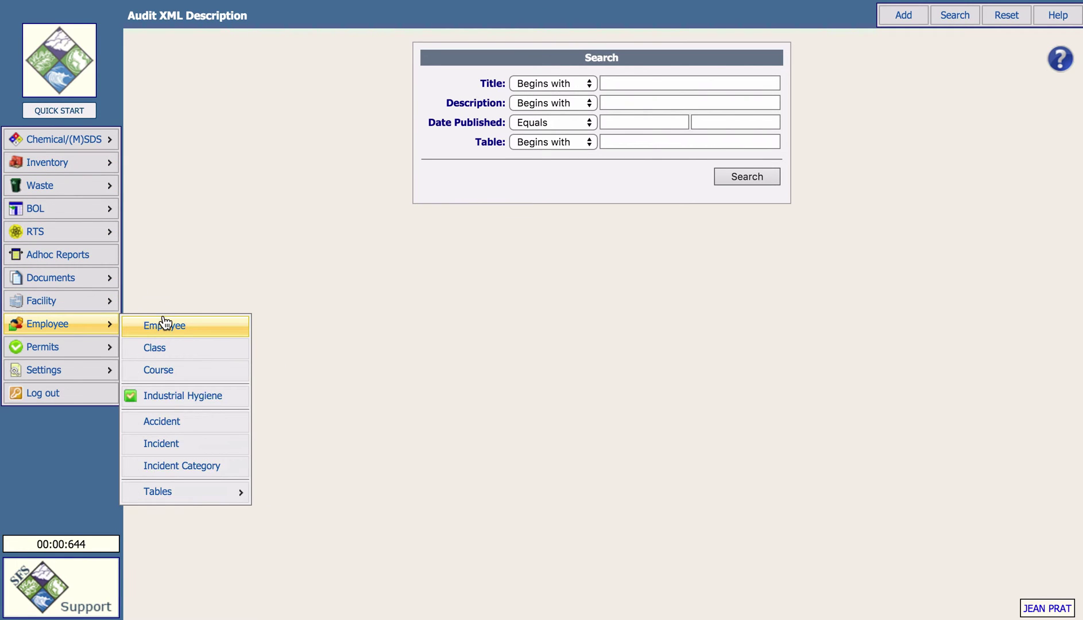
{"action": "left_click", "coordinate": [165, 476]}
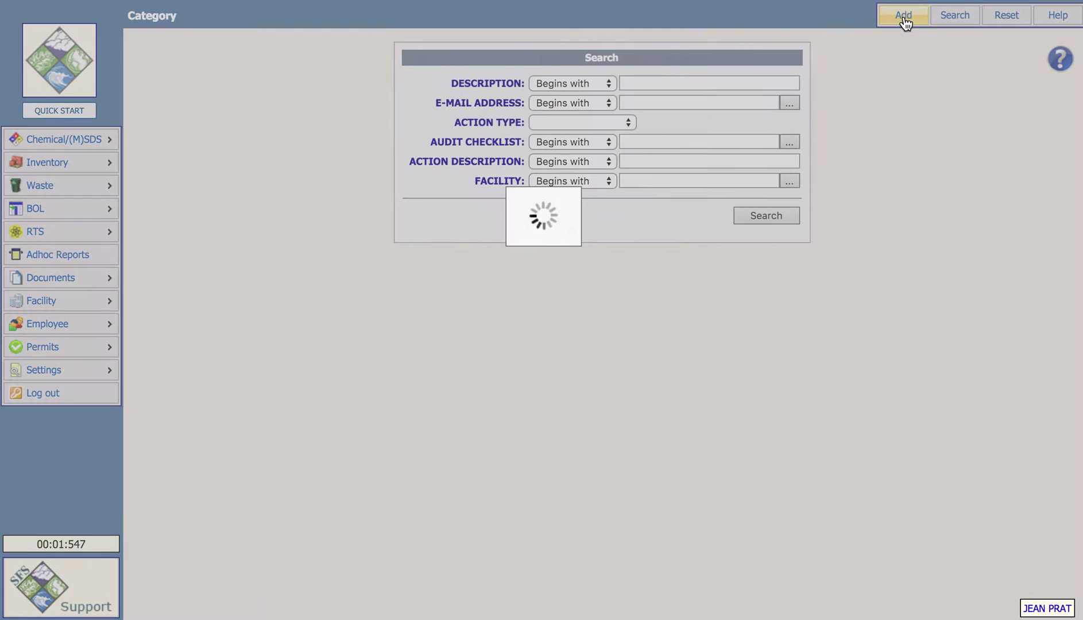
{"action": "left_click", "coordinate": [904, 18]}
{"action": "left_click", "coordinate": [425, 59]}
{"action": "type", "text": "GAS LEAK"}
{"action": "left_click", "coordinate": [431, 78]}
{"action": "type", "text": "STOR"}
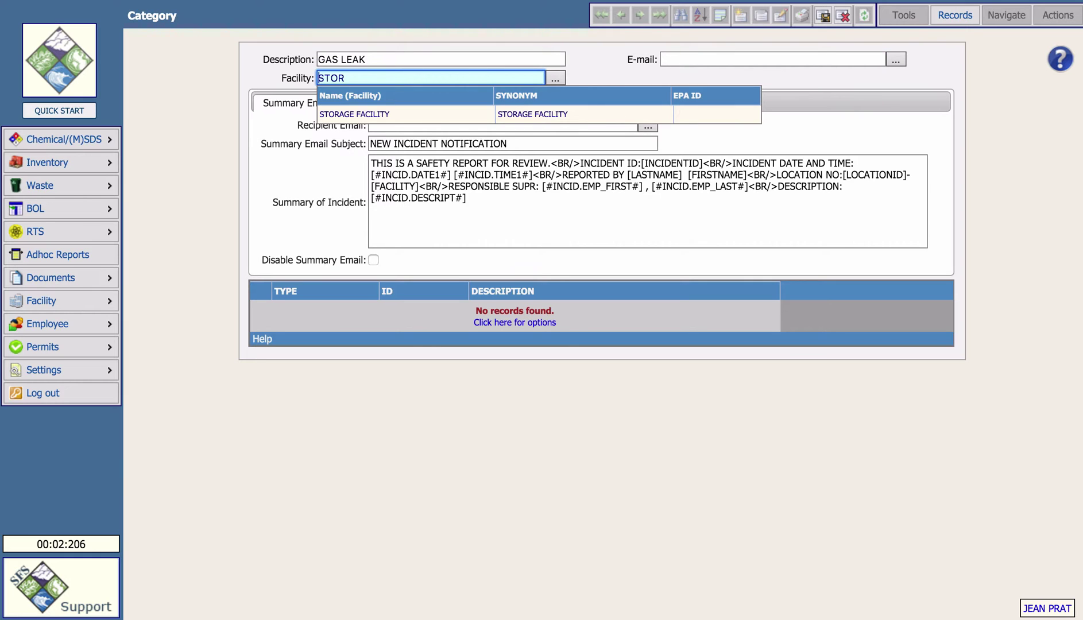
{"action": "key", "text": "Down"}
{"action": "key", "text": "Return"}
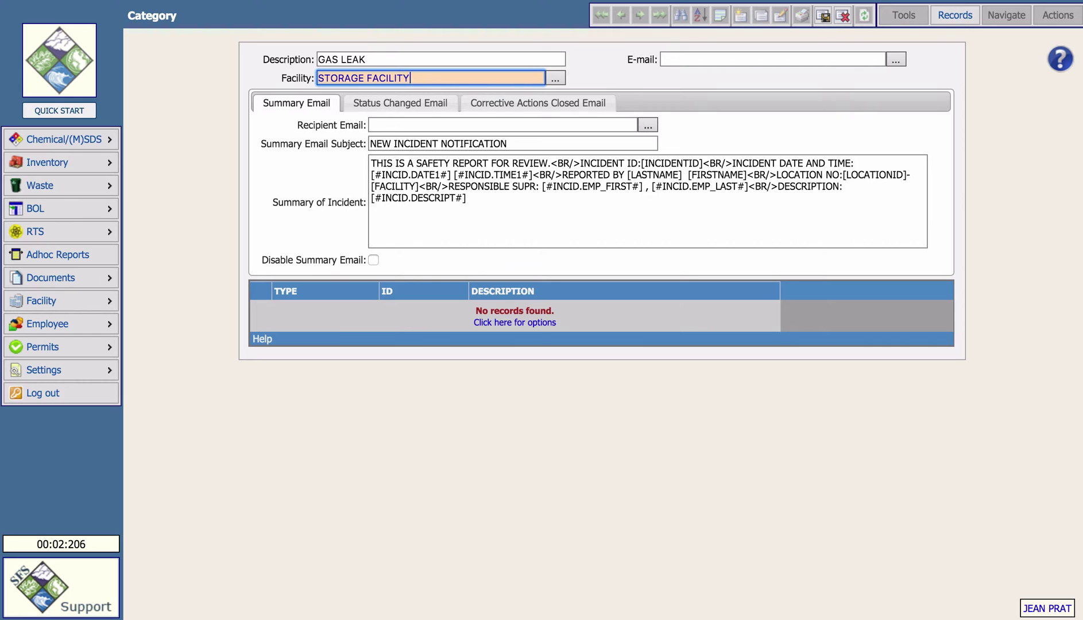
{"action": "left_click", "coordinate": [828, 21]}
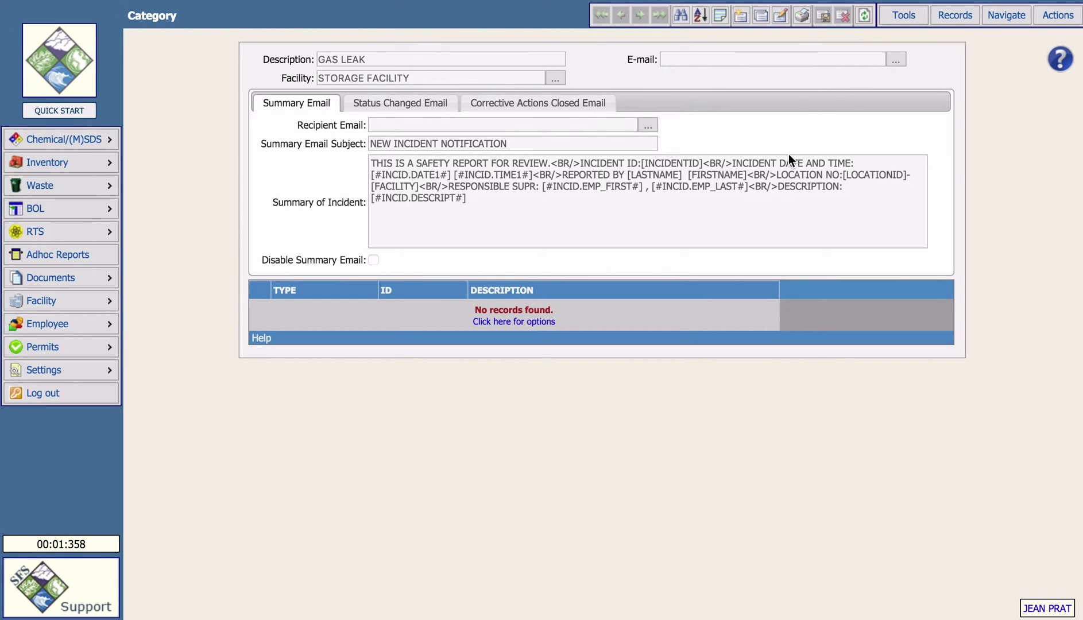
Add a task described as CALL THE ELECTRICIAN to the GAS LEAK category and assign an employee to it
{"action": "right_click", "coordinate": [705, 323]}
{"action": "left_click", "coordinate": [736, 402]}
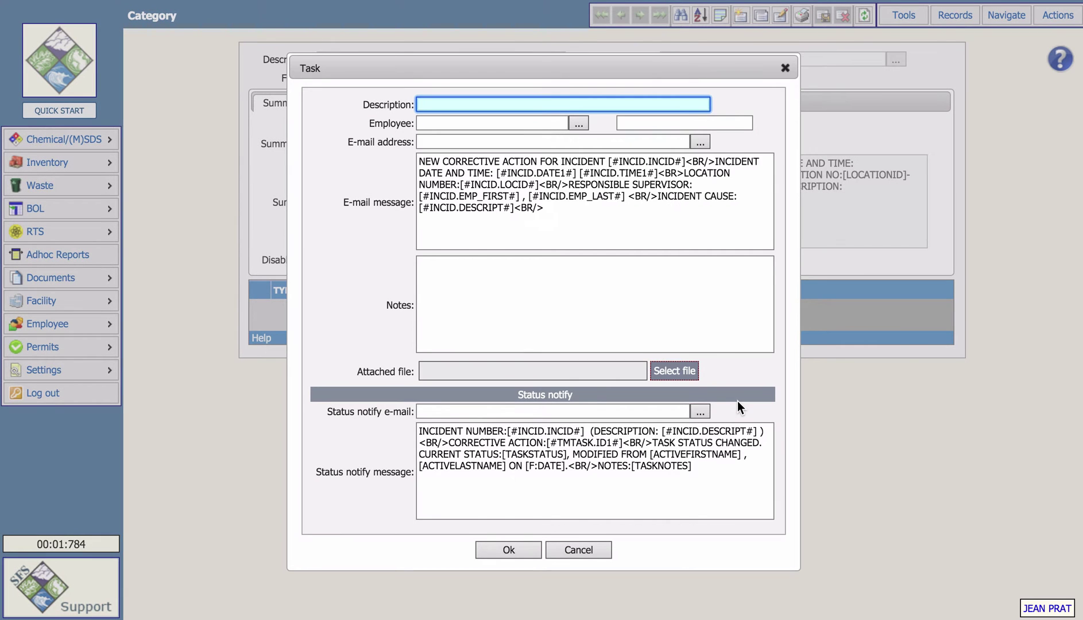
{"action": "type", "text": "CALL THE ELECTRICIAN"}
{"action": "left_click", "coordinate": [578, 129]}
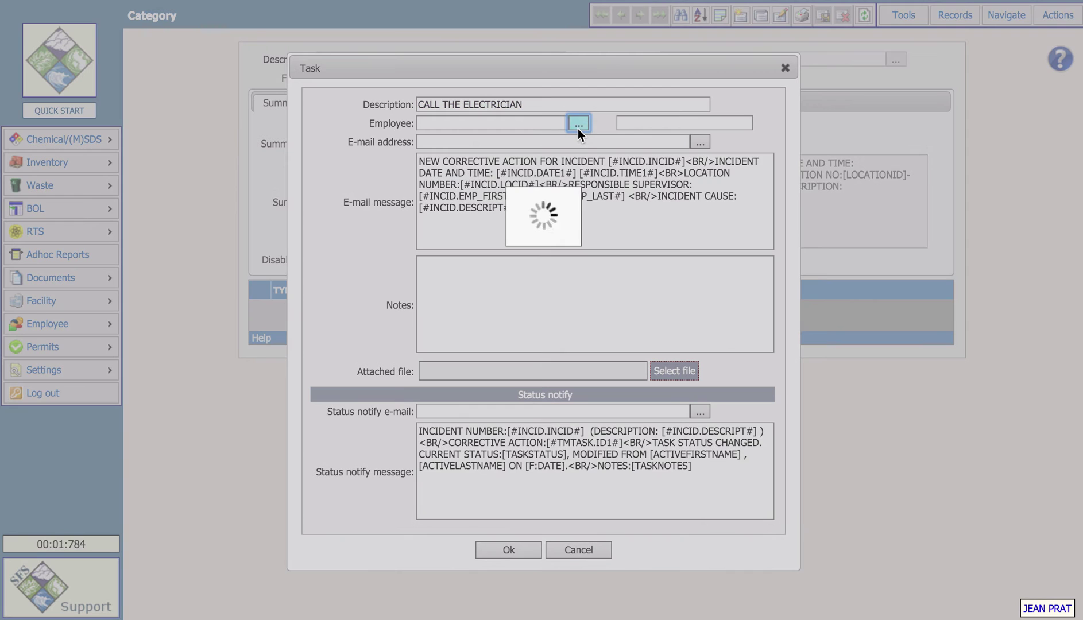
{"action": "left_click", "coordinate": [578, 131]}
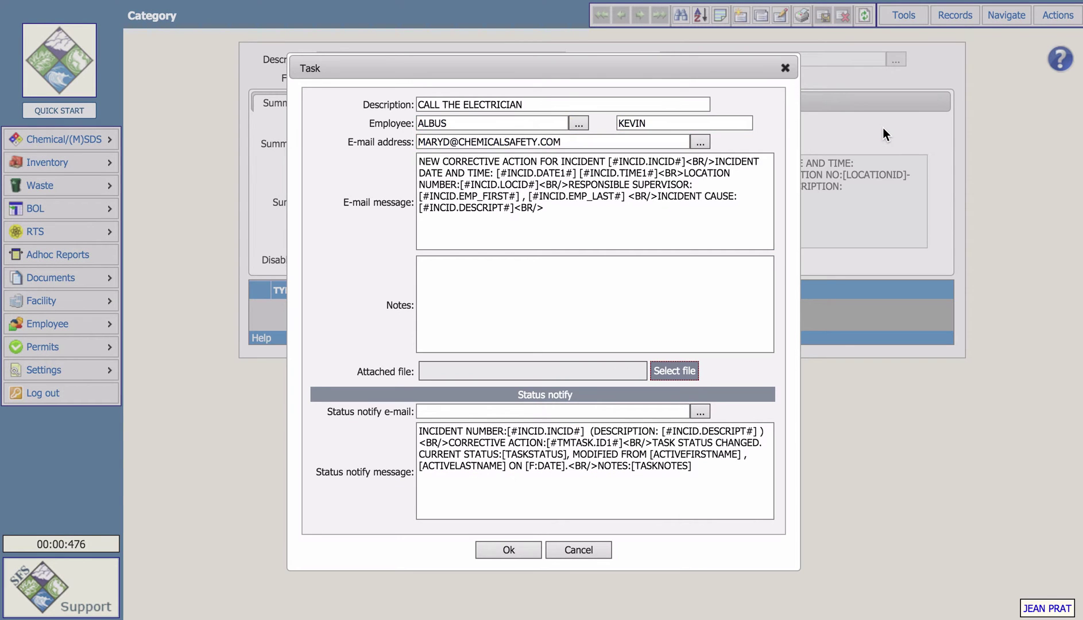
Replace the task's e-mail message with "INCIDENT DATE AND TIME: [#INCID.DATE1#] [#INCID.TIME1#] <BR>LOCATION NUMBER:[#INCID.LOCID#]<BR/>RESPONSIBLE SUPERVISOR: [#INCID.EMP_FIRST#] , [#INCID.EMP_LAST#] <BR/>INCIDENT CAUSE: [#INCID.DESCRIPT#]<BR/>" and save the task
{"action": "left_click", "coordinate": [637, 228]}
{"action": "key", "text": "ctrl+a"}
{"action": "key", "text": "BackSpace"}
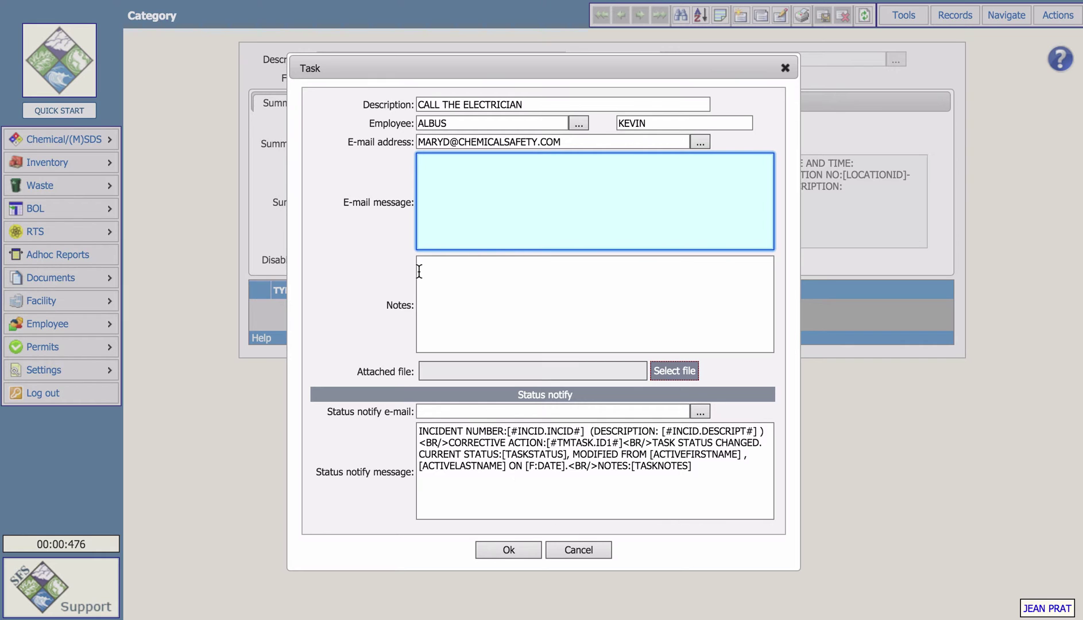
{"action": "type", "text": "INCIDENT DATE AND TIME: [#INCID.DATE1#] [#INCID.TIME1#] <BR>LOCATION NUMBER:[#INCID.LOCID#]<BR/>RESPONSIBLE SUPERVISOR: [#INCID.EMP_FIRST#] , [#INCID.EMP_LAST#] <BR/>INCIDENT CAUSE: [#INCID.DESCRIPT#]<BR/>"}
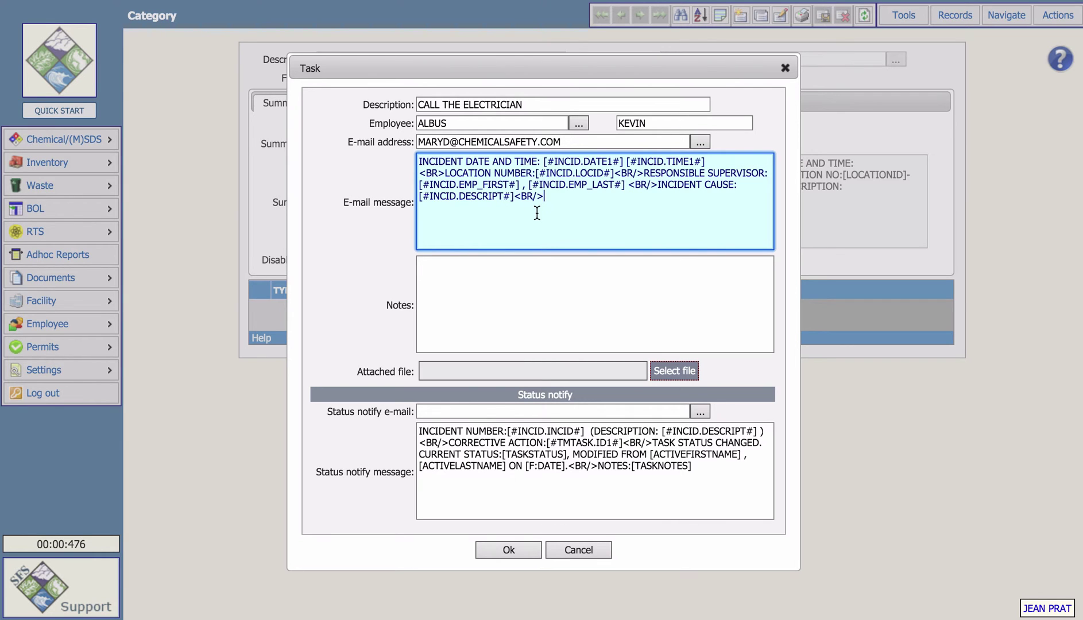
{"action": "left_click", "coordinate": [526, 547]}
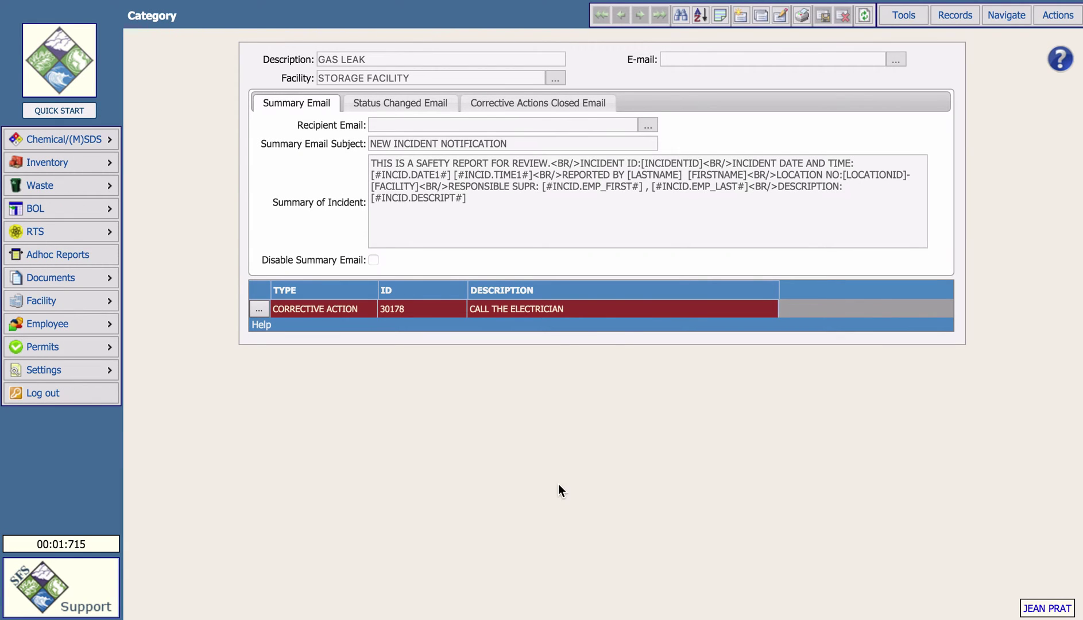
Add an audit with the GAS LEAK checklist to the incident category
{"action": "right_click", "coordinate": [411, 303]}
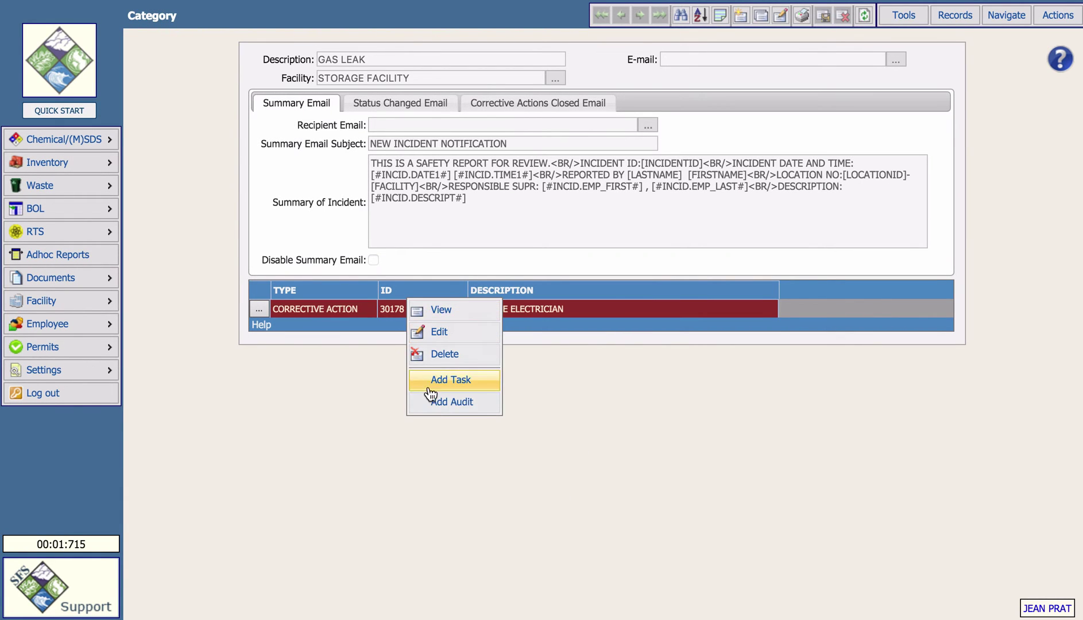
{"action": "left_click", "coordinate": [437, 405]}
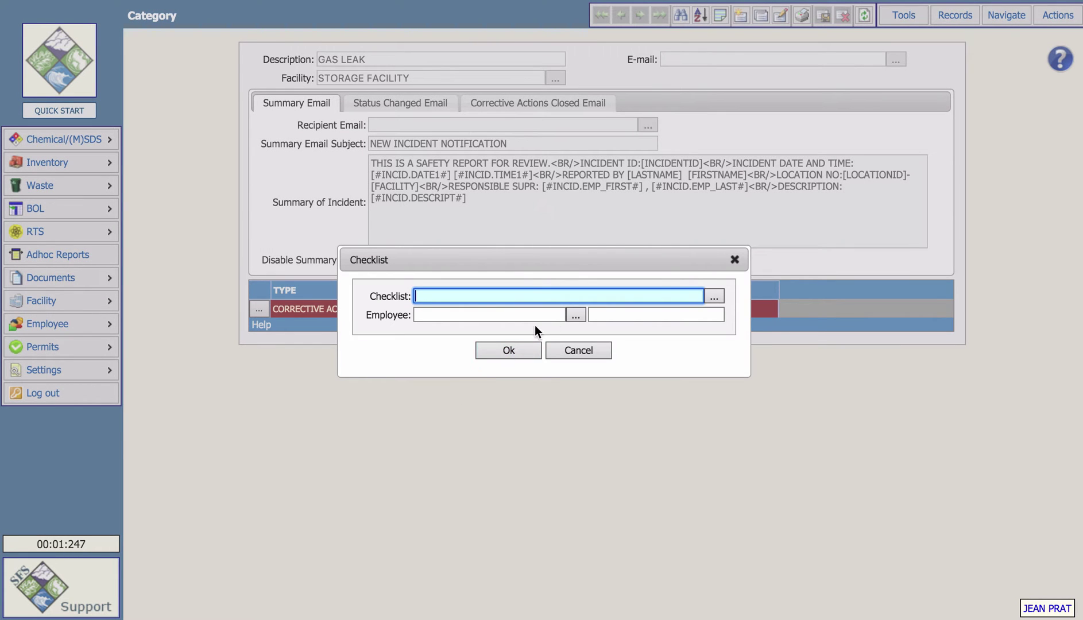
{"action": "left_click", "coordinate": [713, 295]}
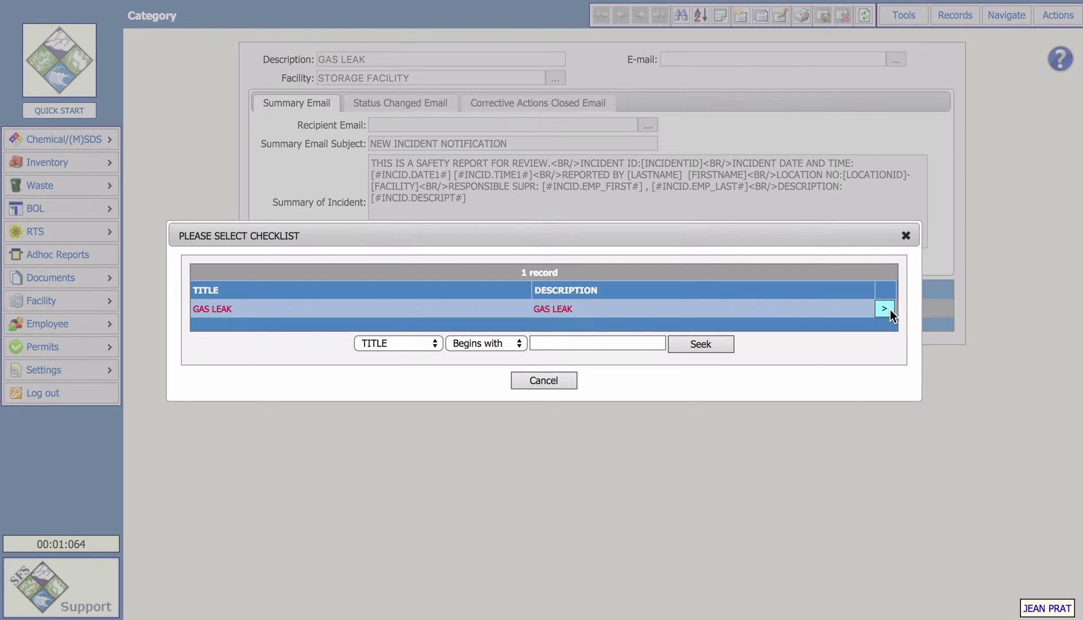
{"action": "left_click", "coordinate": [885, 309]}
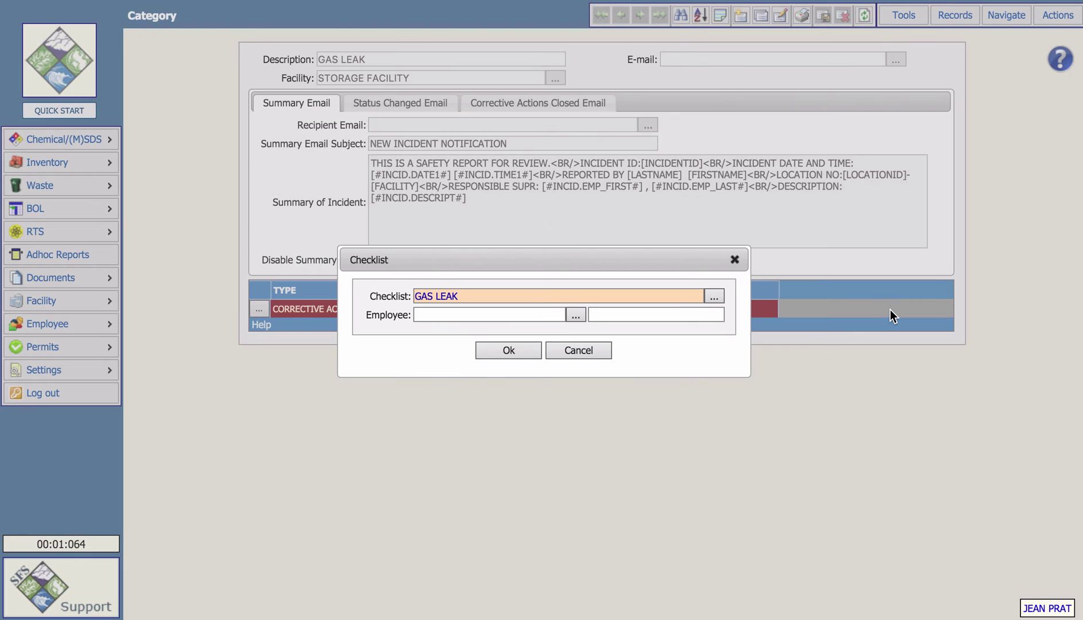
{"action": "left_click", "coordinate": [509, 351]}
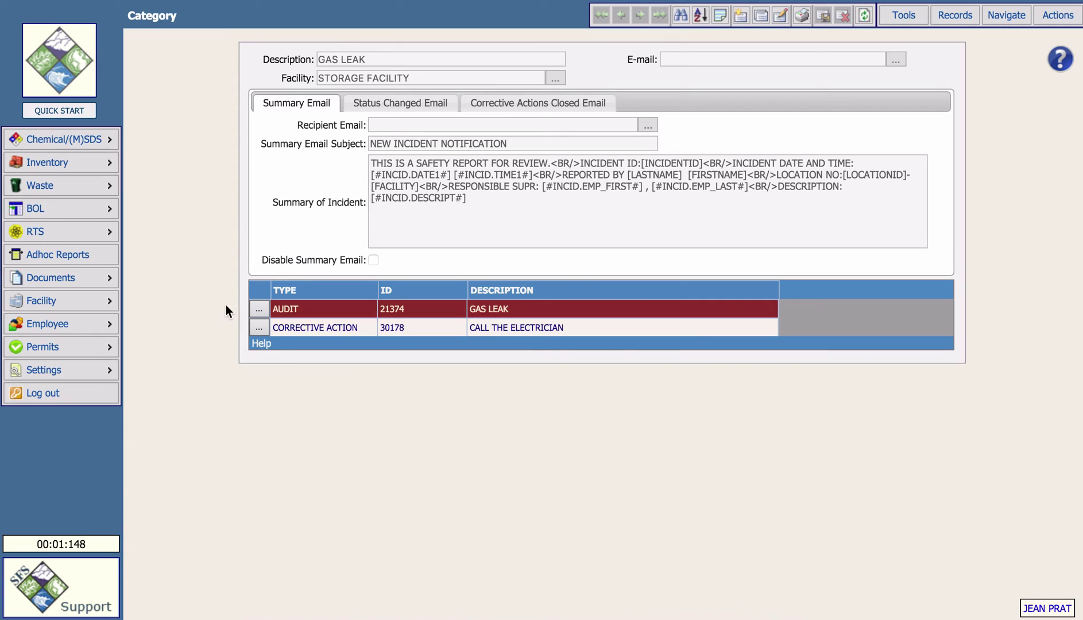
Create a new incident record and set its incident location to STORAGE LOCATION in the STORAGE FACILITY
{"action": "left_click", "coordinate": [99, 320]}
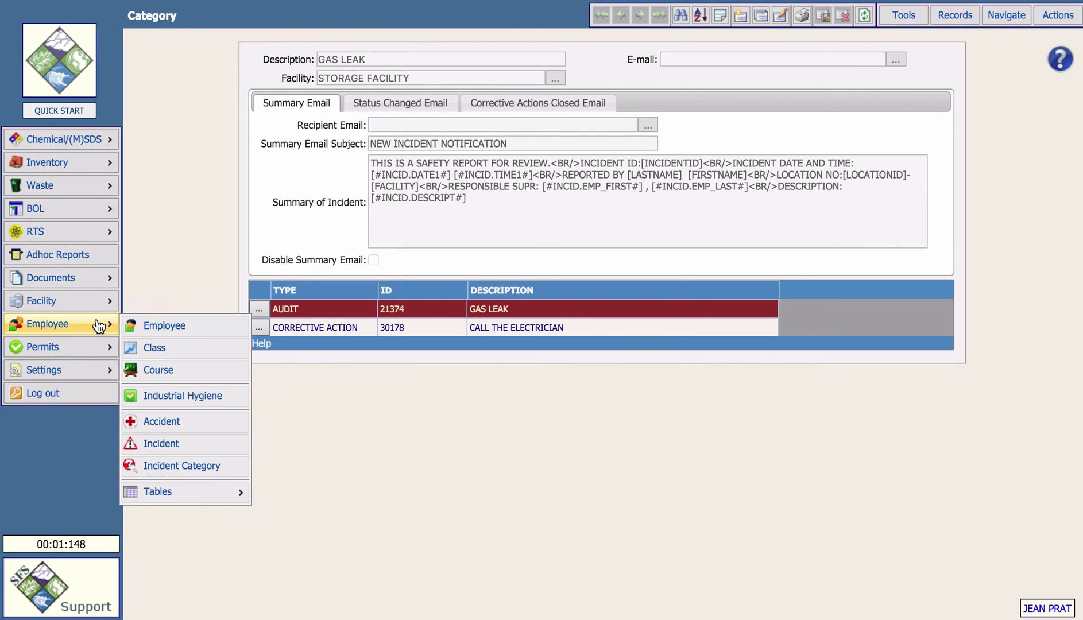
{"action": "left_click", "coordinate": [202, 454]}
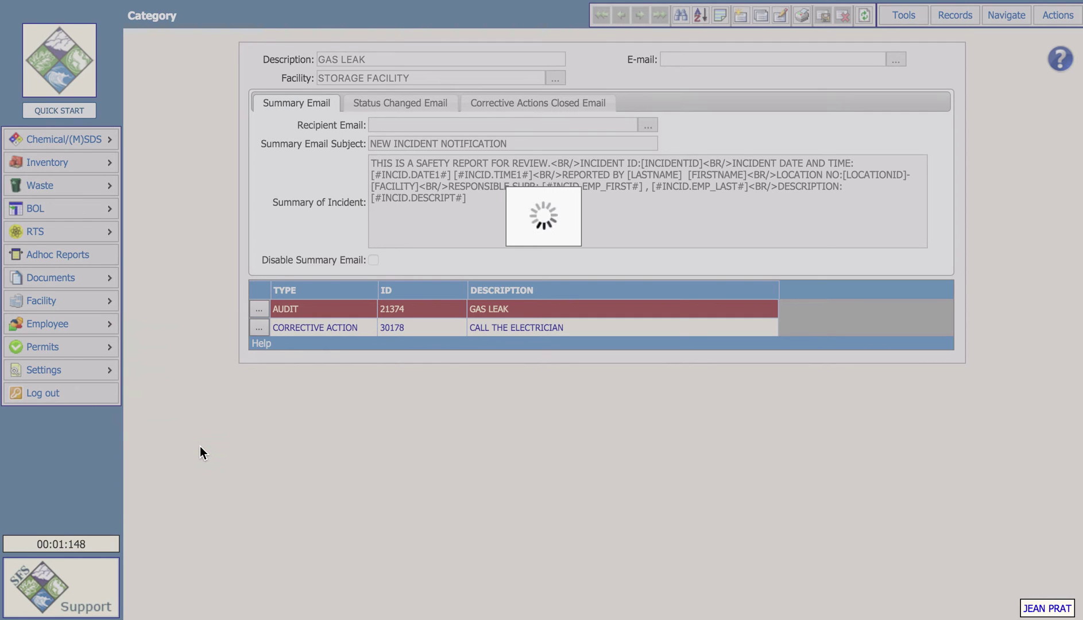
{"action": "left_click", "coordinate": [901, 14]}
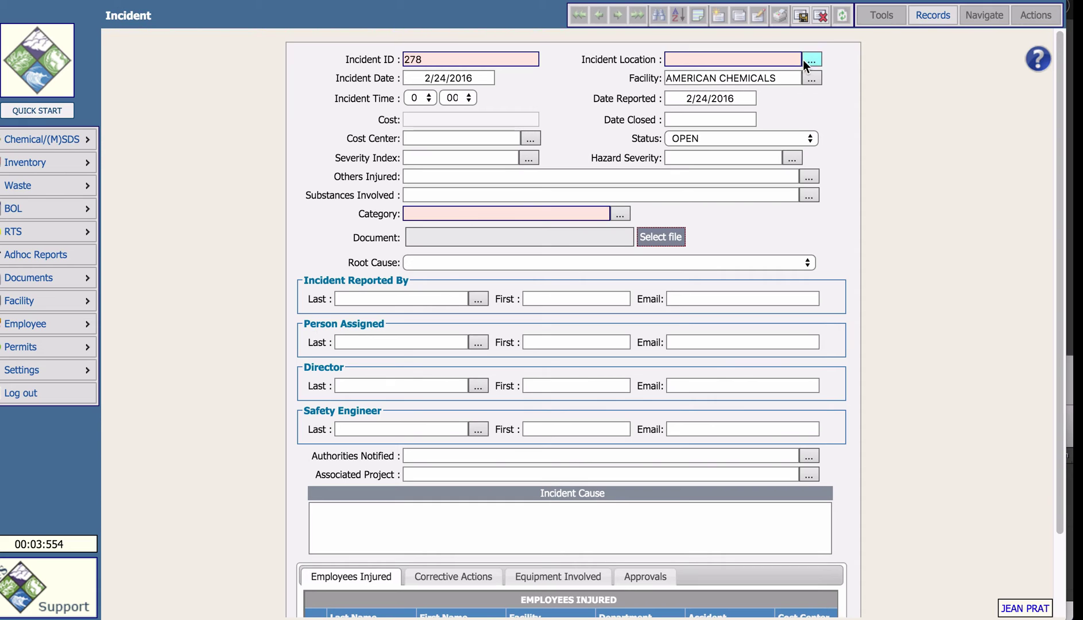
{"action": "left_click", "coordinate": [752, 59]}
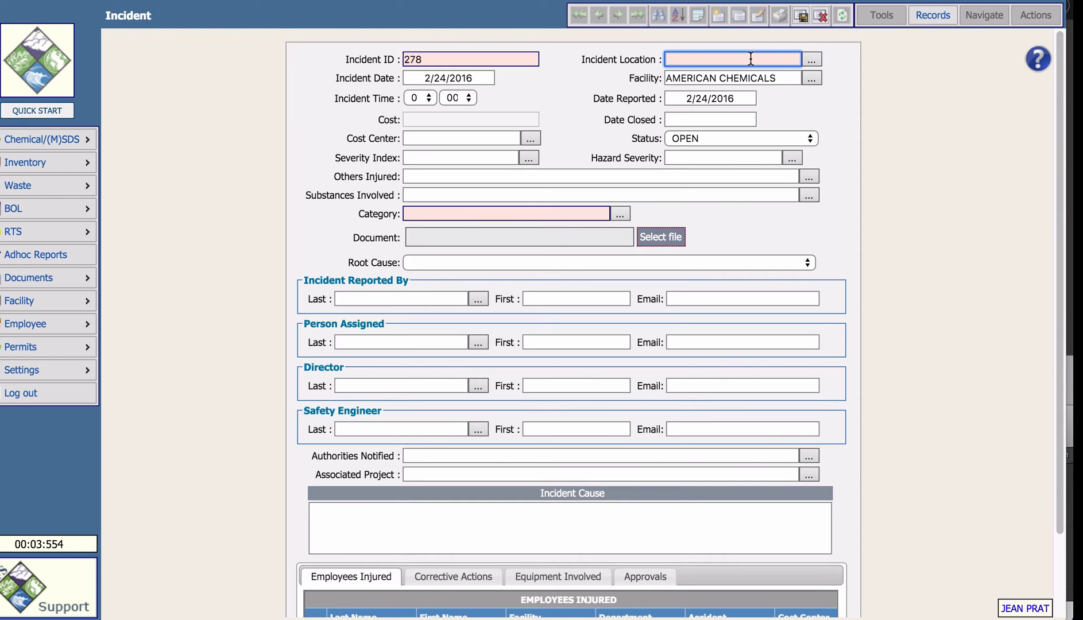
{"action": "type", "text": "STOR"}
{"action": "key", "text": "Down"}
{"action": "key", "text": "Down"}
{"action": "key", "text": "Return"}
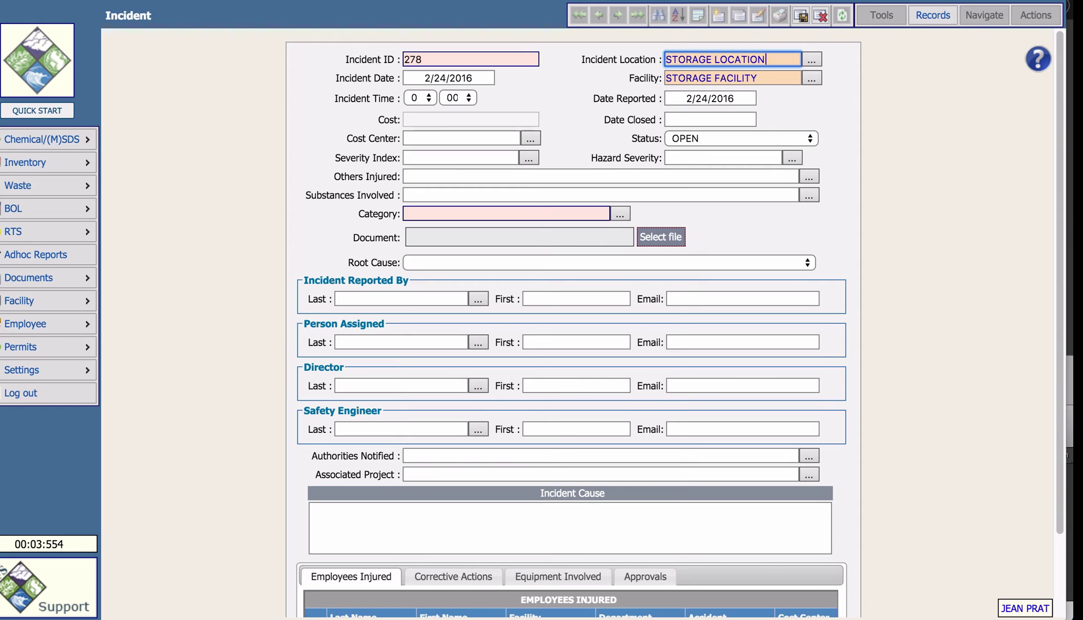
Choose 01 as the hour of the incident time and assign the GAS LEAK category to the incident
{"action": "left_click", "coordinate": [423, 98]}
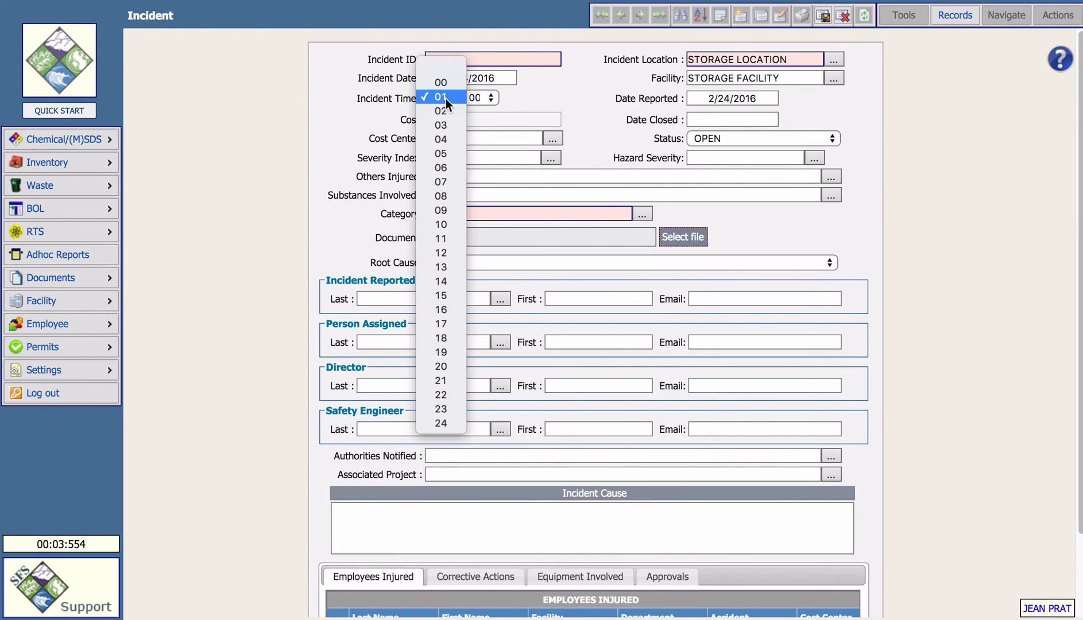
{"action": "left_click", "coordinate": [445, 97]}
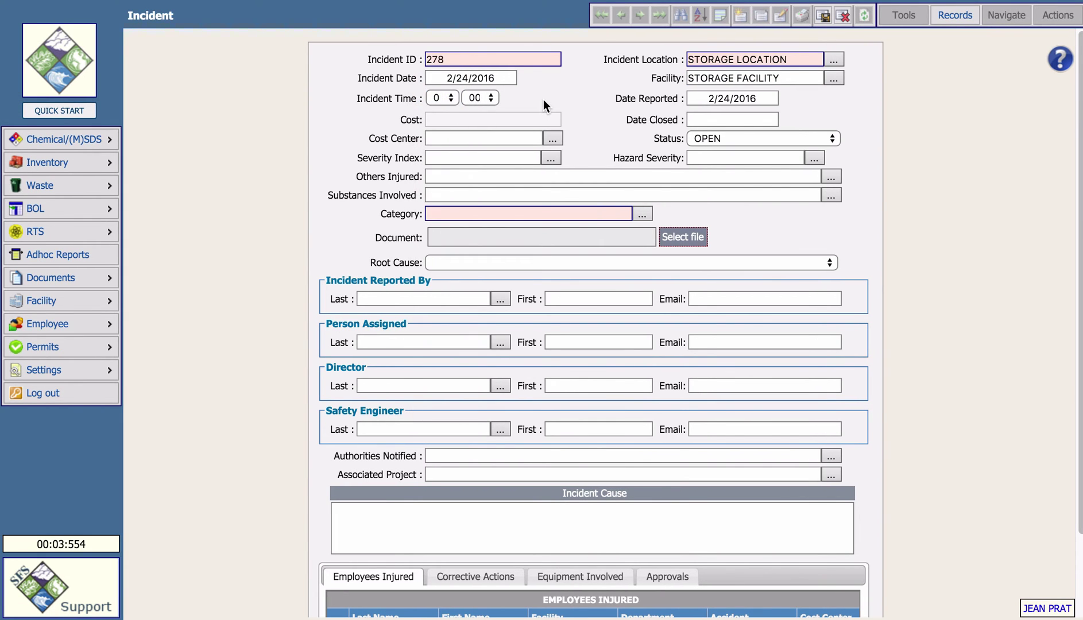
{"action": "left_click", "coordinate": [439, 97]}
{"action": "left_click", "coordinate": [440, 97]}
{"action": "left_click", "coordinate": [644, 214]}
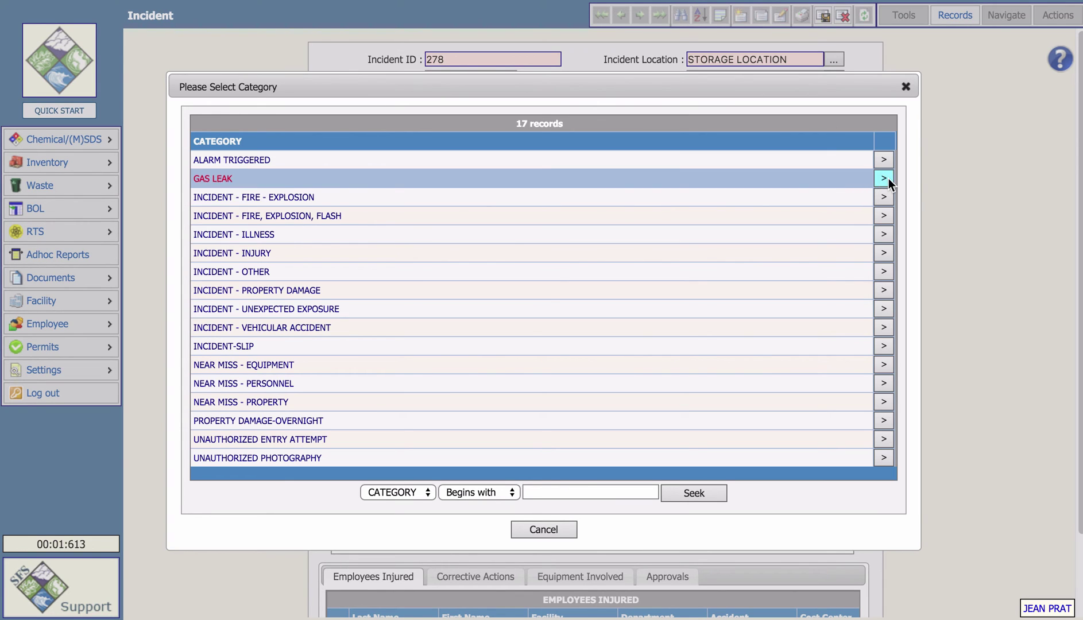
{"action": "left_click", "coordinate": [888, 180]}
Fill in the person who reported the incident by looking up the employee's last name
{"action": "left_click", "coordinate": [479, 299]}
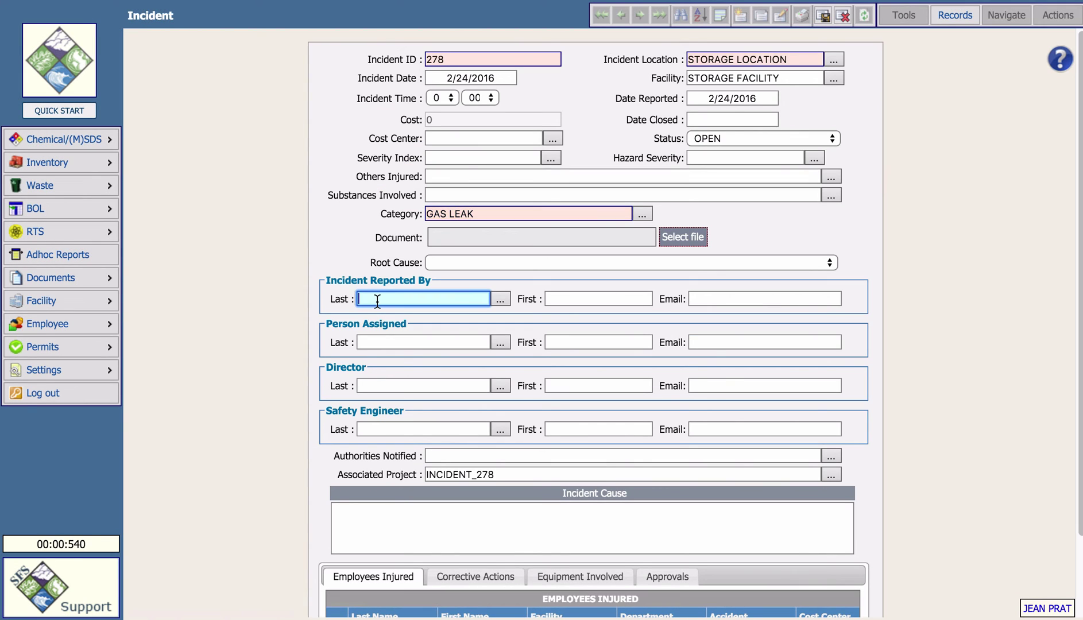
{"action": "type", "text": "PRAT"}
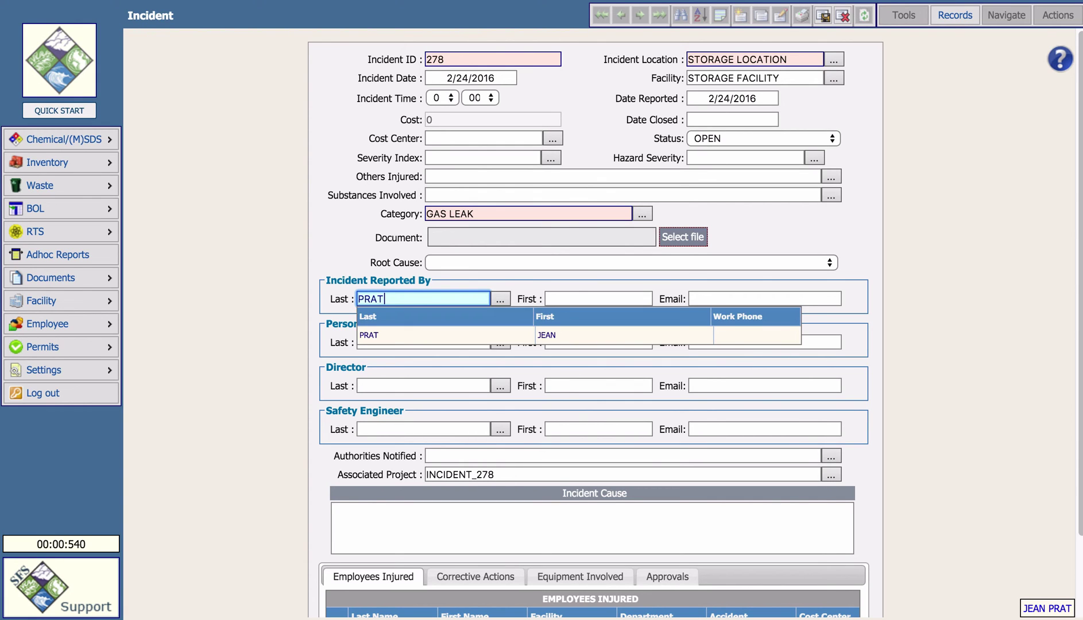
{"action": "left_click", "coordinate": [443, 331]}
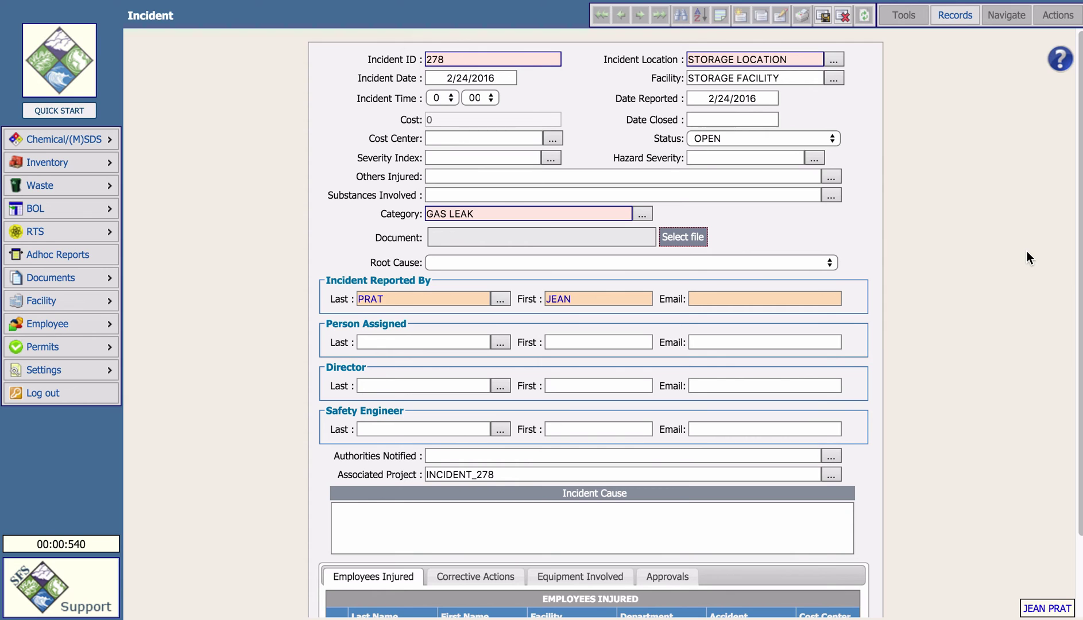
Save the new incident record and display its corrective actions, selecting the CALL THE ELECTRICIAN task
{"action": "left_click", "coordinate": [823, 16]}
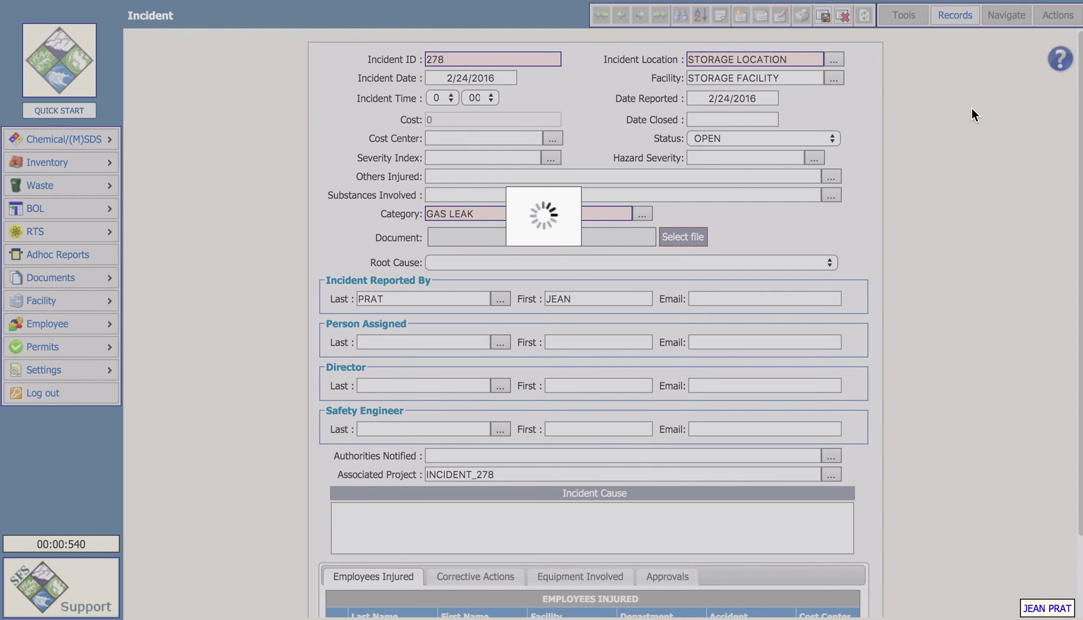
{"action": "scroll", "coordinate": [765, 343], "scroll_direction": "down", "scroll_amount": 3}
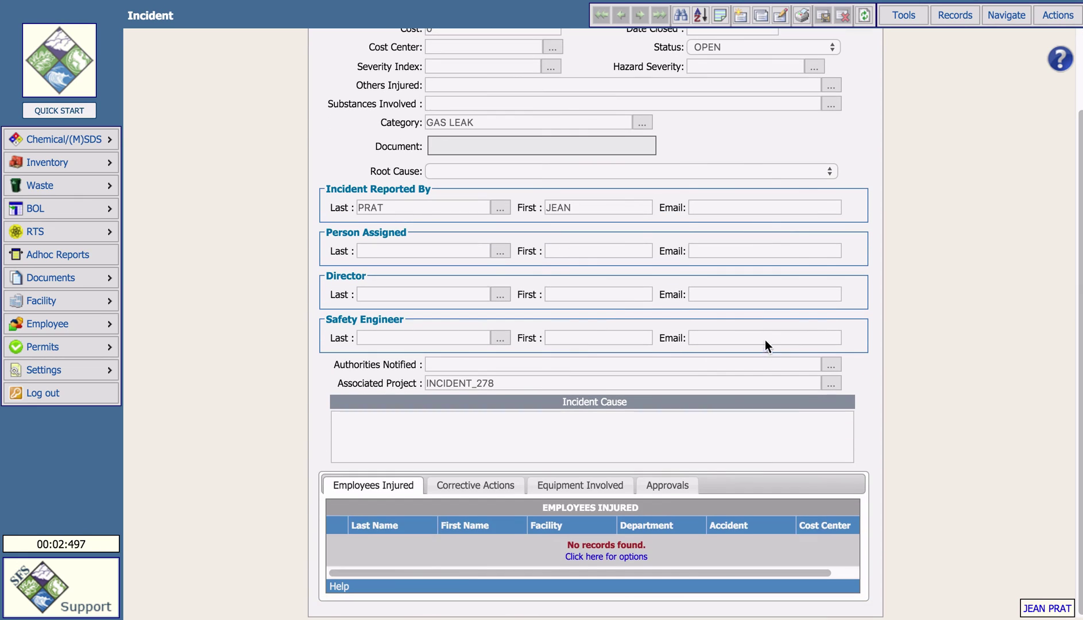
{"action": "left_click", "coordinate": [458, 485]}
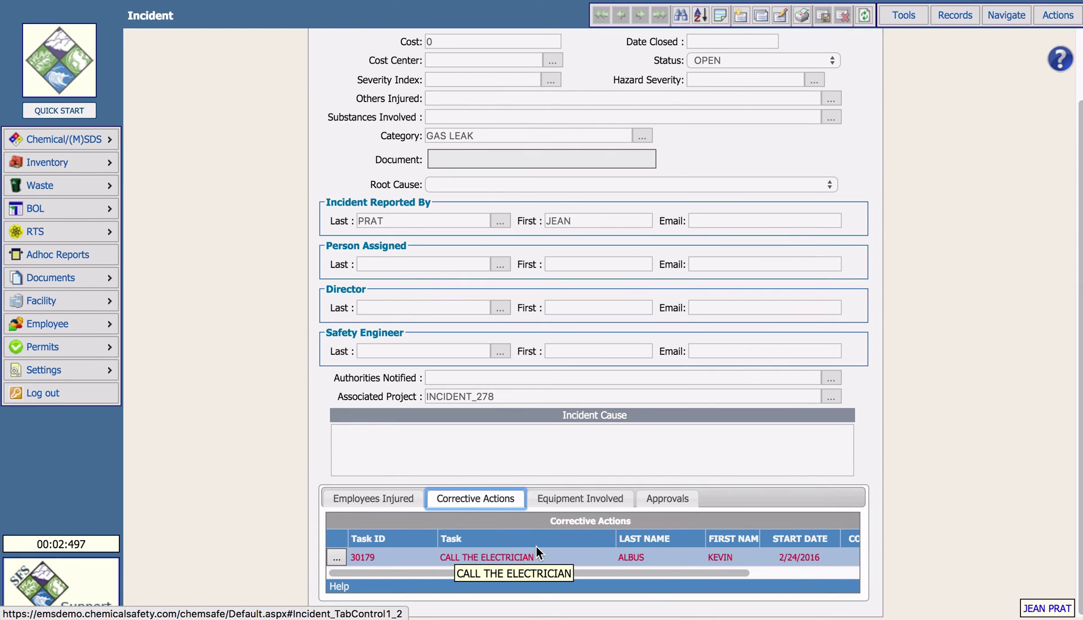
{"action": "left_click", "coordinate": [672, 557]}
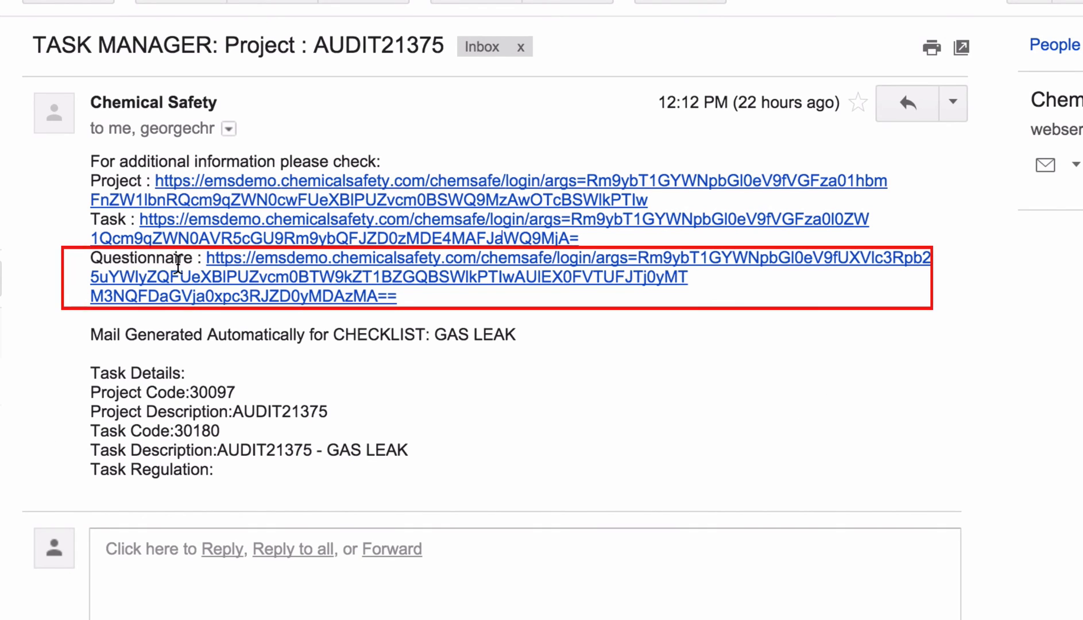
Open the GAS LEAK questionnaire linked in the task e-mail and answer Yes to the air limit and condensation questions
{"action": "left_click", "coordinate": [266, 259]}
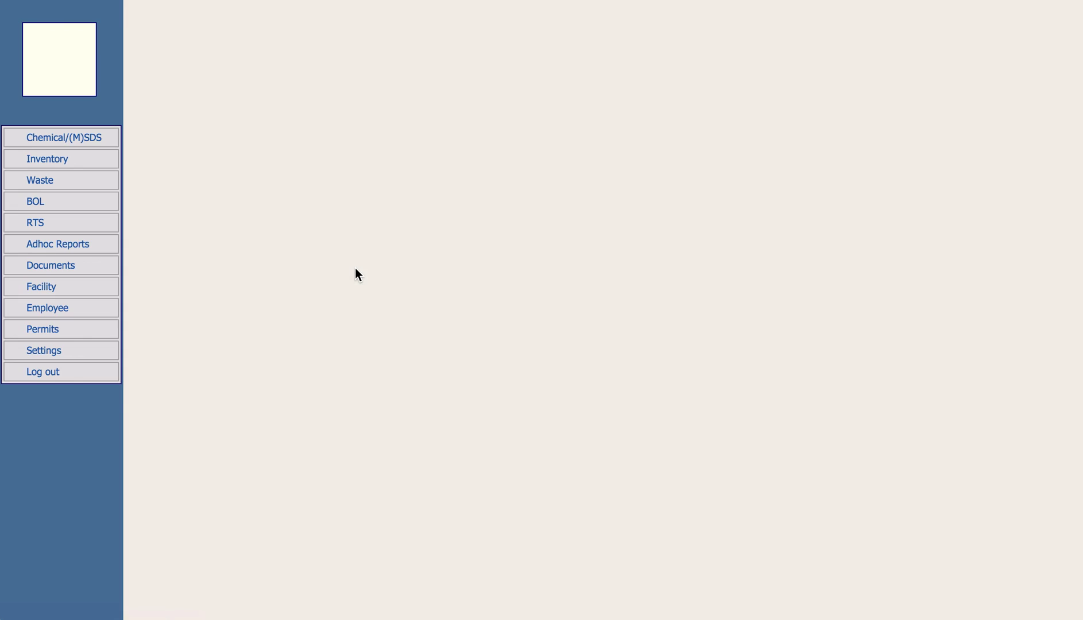
{"action": "left_click", "coordinate": [373, 168]}
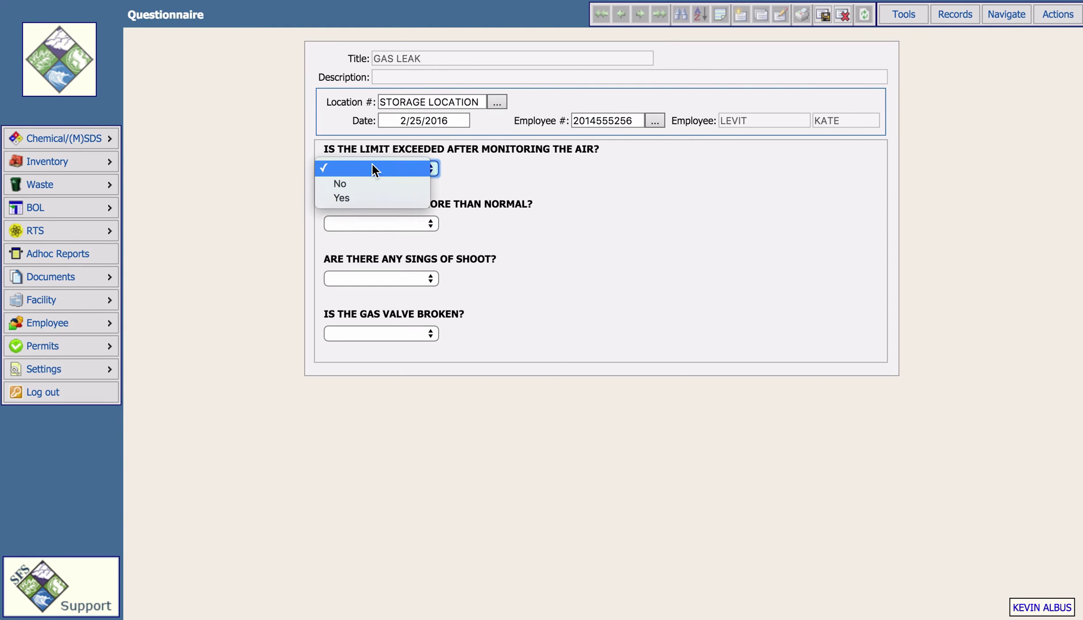
{"action": "left_click", "coordinate": [575, 218]}
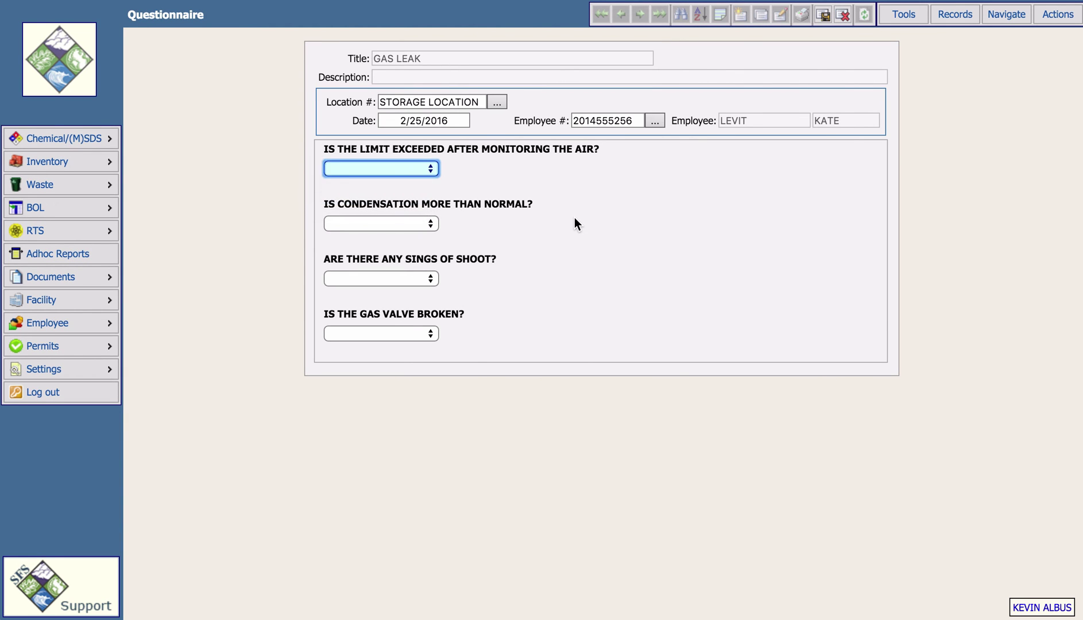
{"action": "left_click", "coordinate": [401, 222]}
{"action": "left_click", "coordinate": [400, 250]}
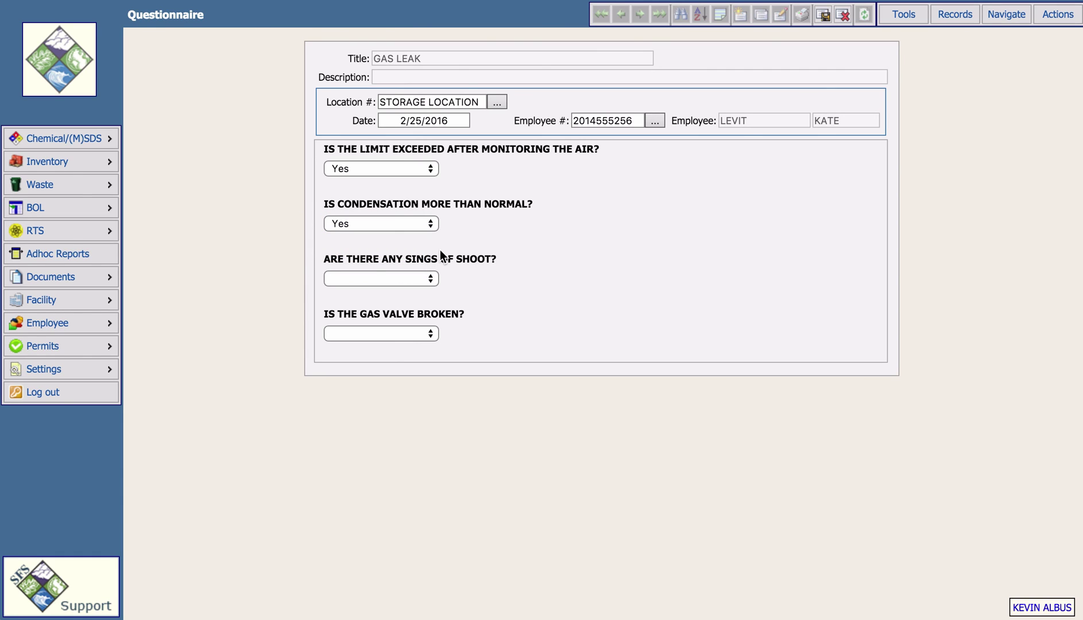
Answer MANY for the third question and Yes for the broken gas valve question, and save the questionnaire
{"action": "left_click", "coordinate": [358, 278]}
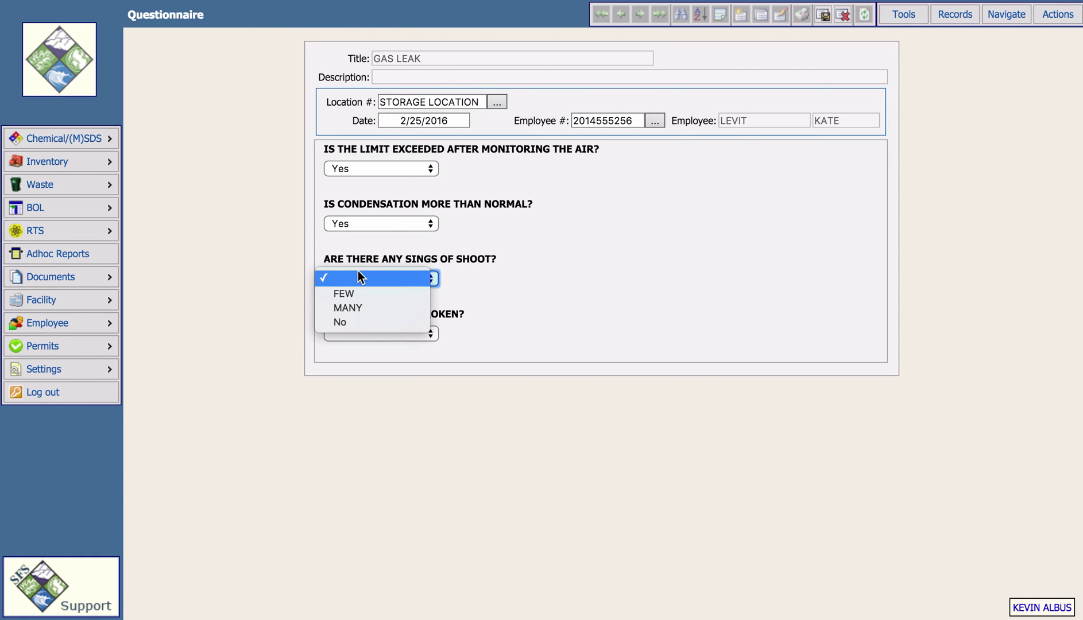
{"action": "left_click", "coordinate": [370, 307]}
{"action": "left_click", "coordinate": [400, 329]}
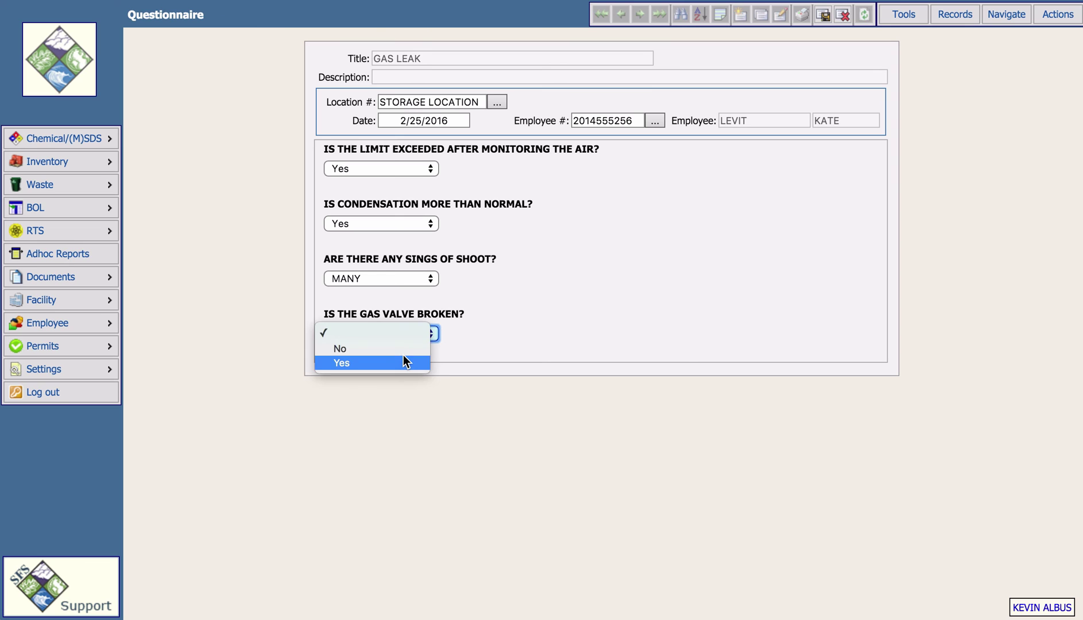
{"action": "left_click", "coordinate": [403, 361]}
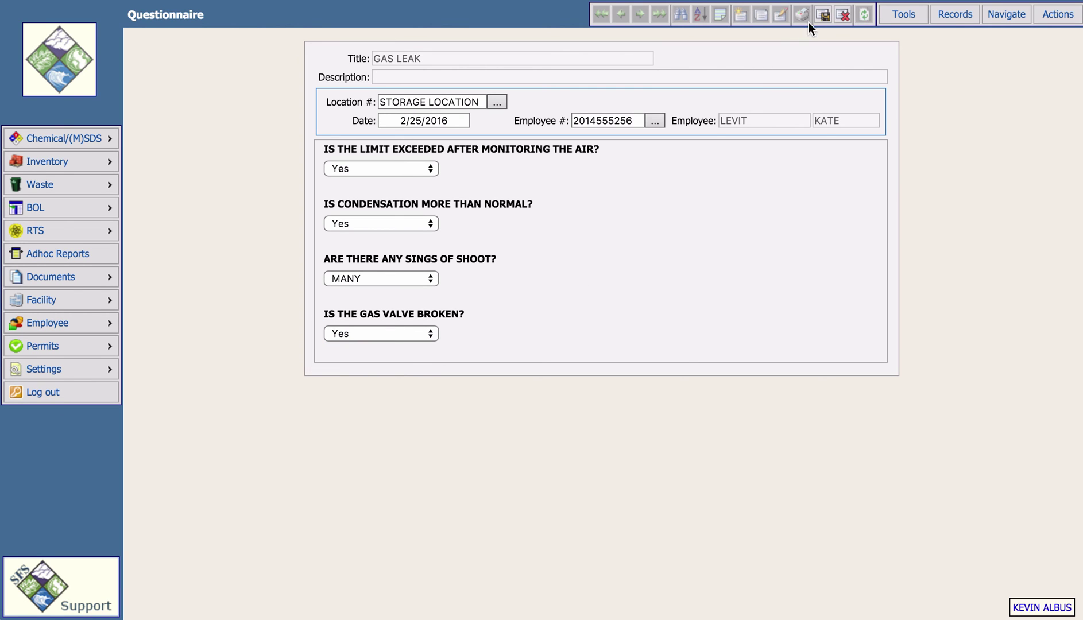
{"action": "left_click", "coordinate": [823, 14]}
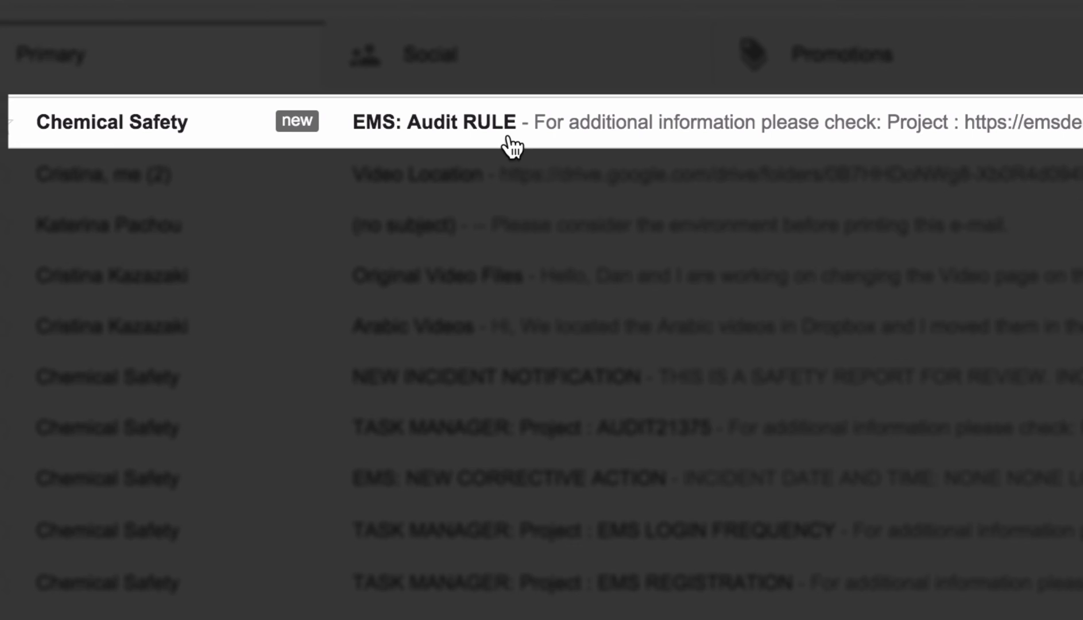
Open the EMS: Audit RULE e-mail in the inbox and follow its link to the audit rule task
{"action": "left_click", "coordinate": [574, 140]}
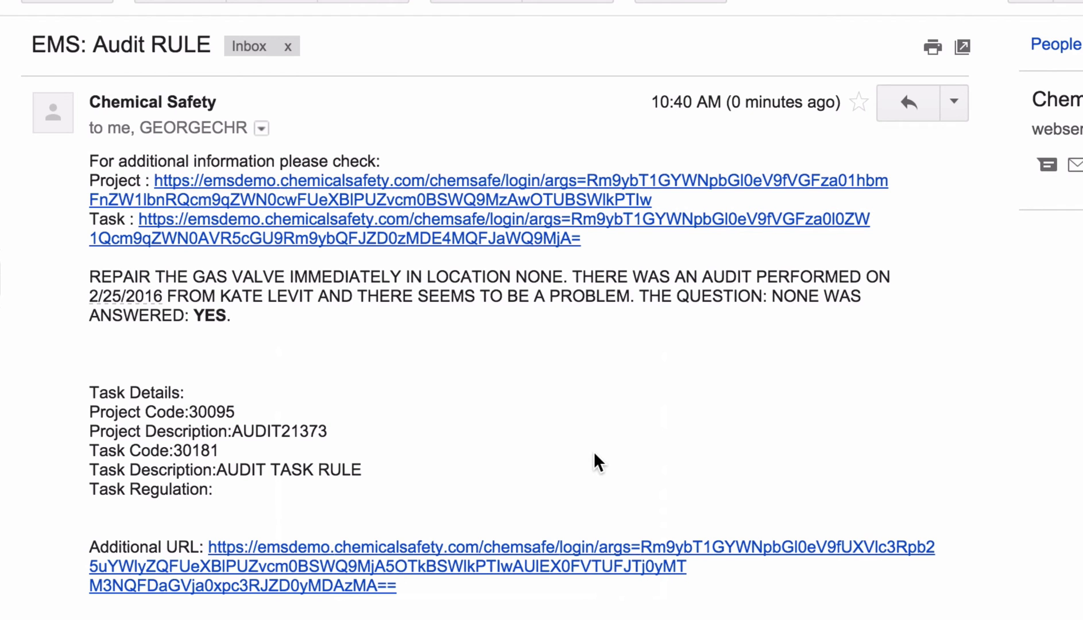
{"action": "left_click", "coordinate": [665, 231]}
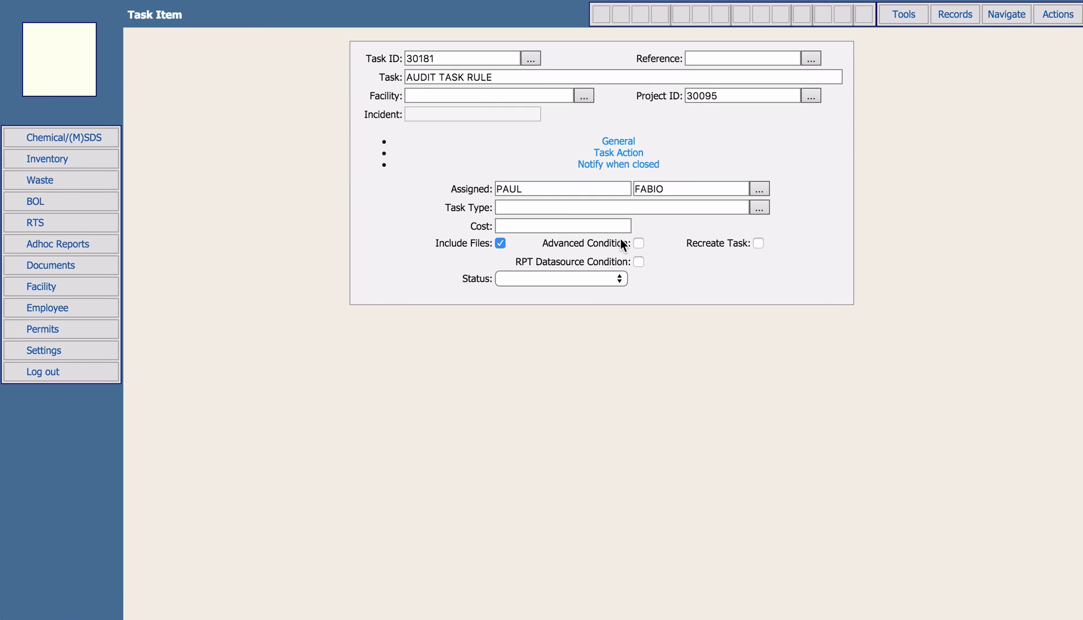